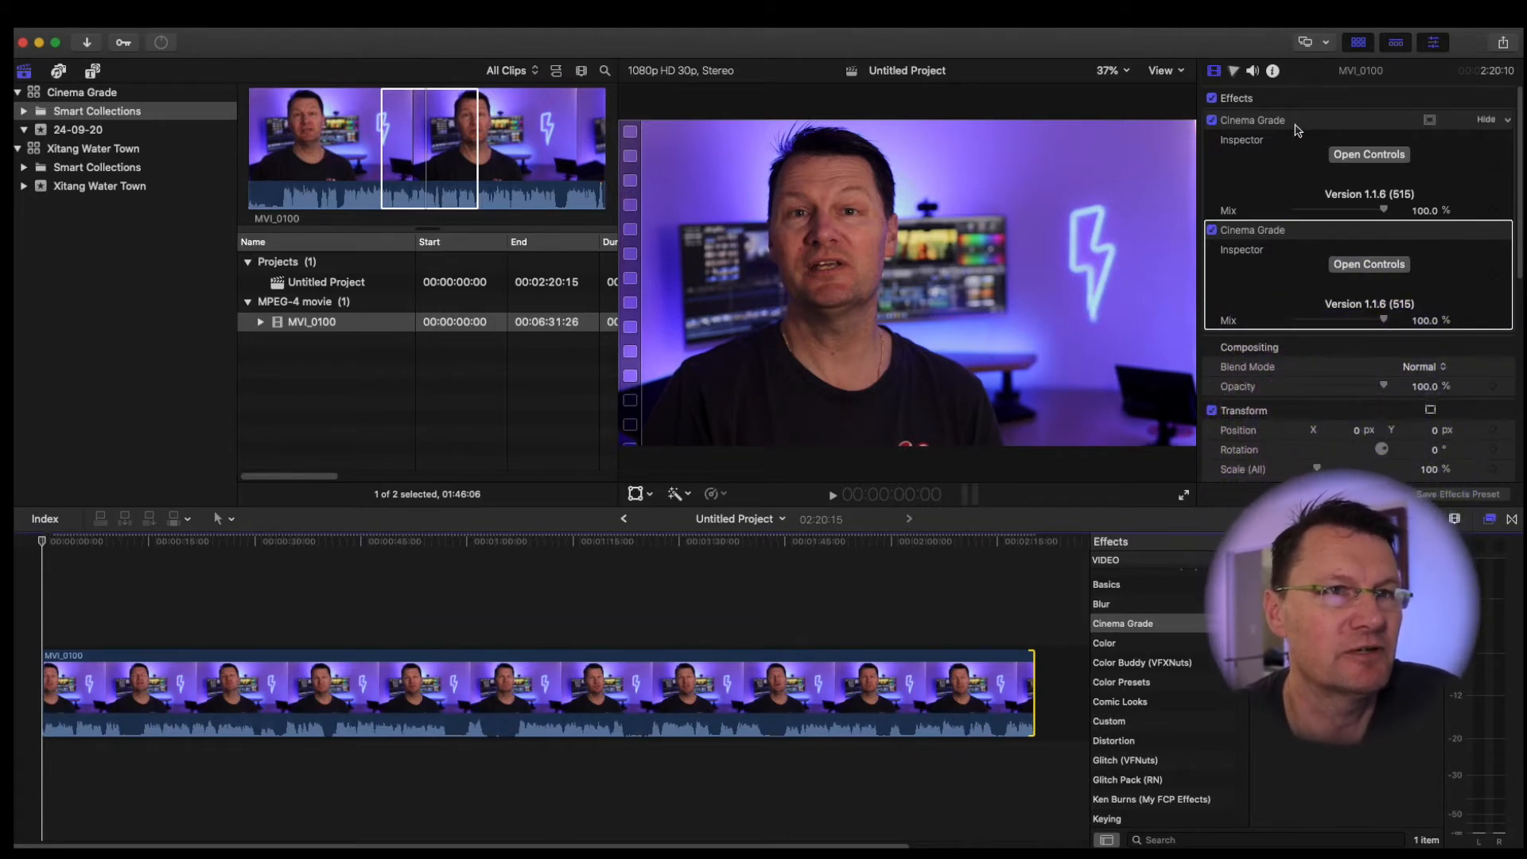
# - Open the controls of the clip's Cinema Grade effect, raise the image's exposure and fine-tune its contrast
pyautogui.click(1356, 157)
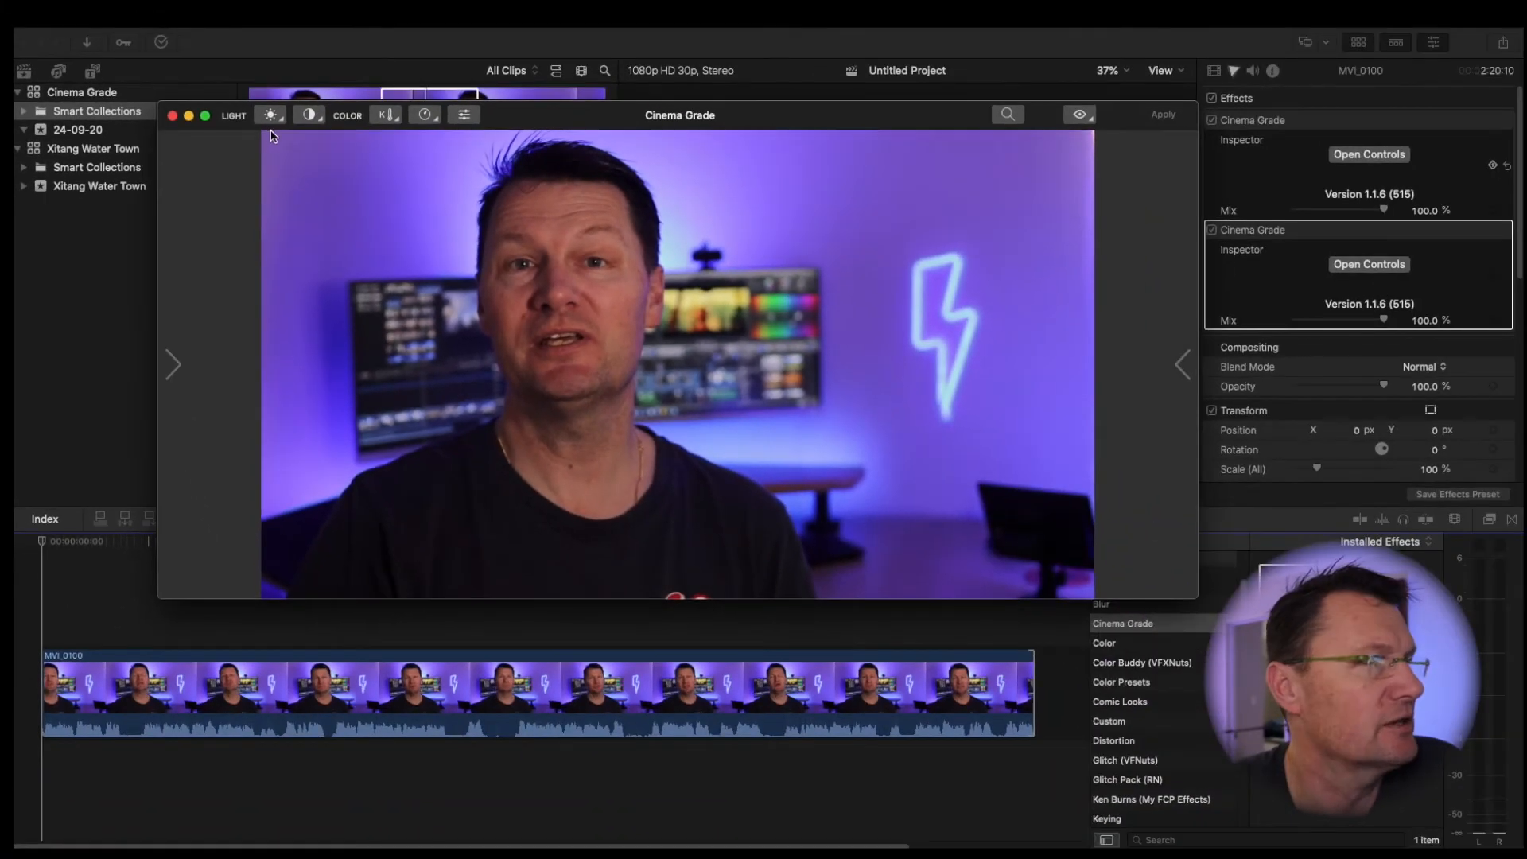
pyautogui.click(273, 119)
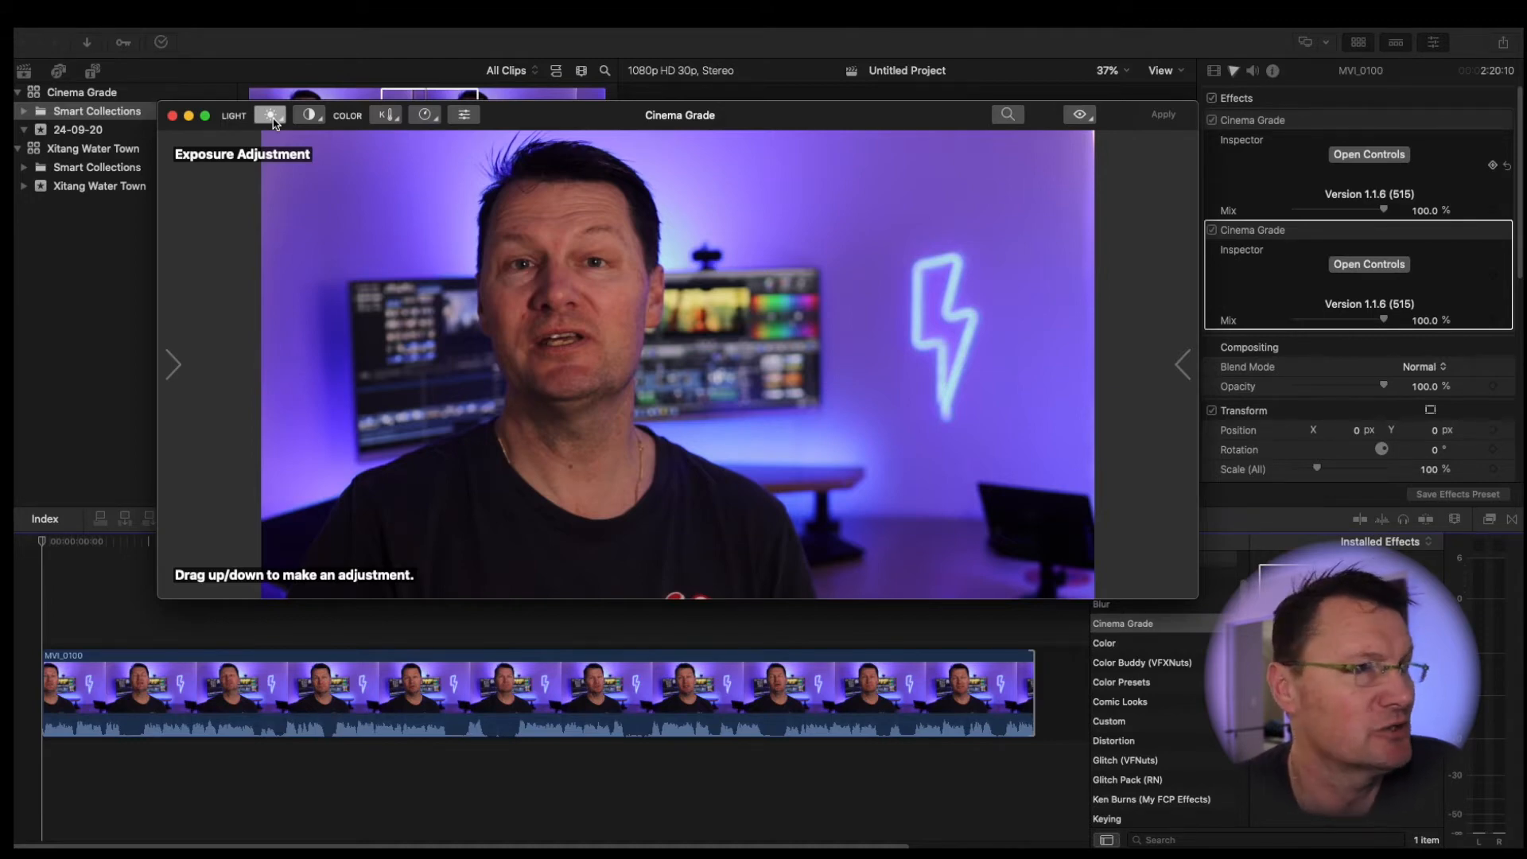
pyautogui.click(408, 249)
pyautogui.moveTo(407, 249); pyautogui.dragTo(409, 216)
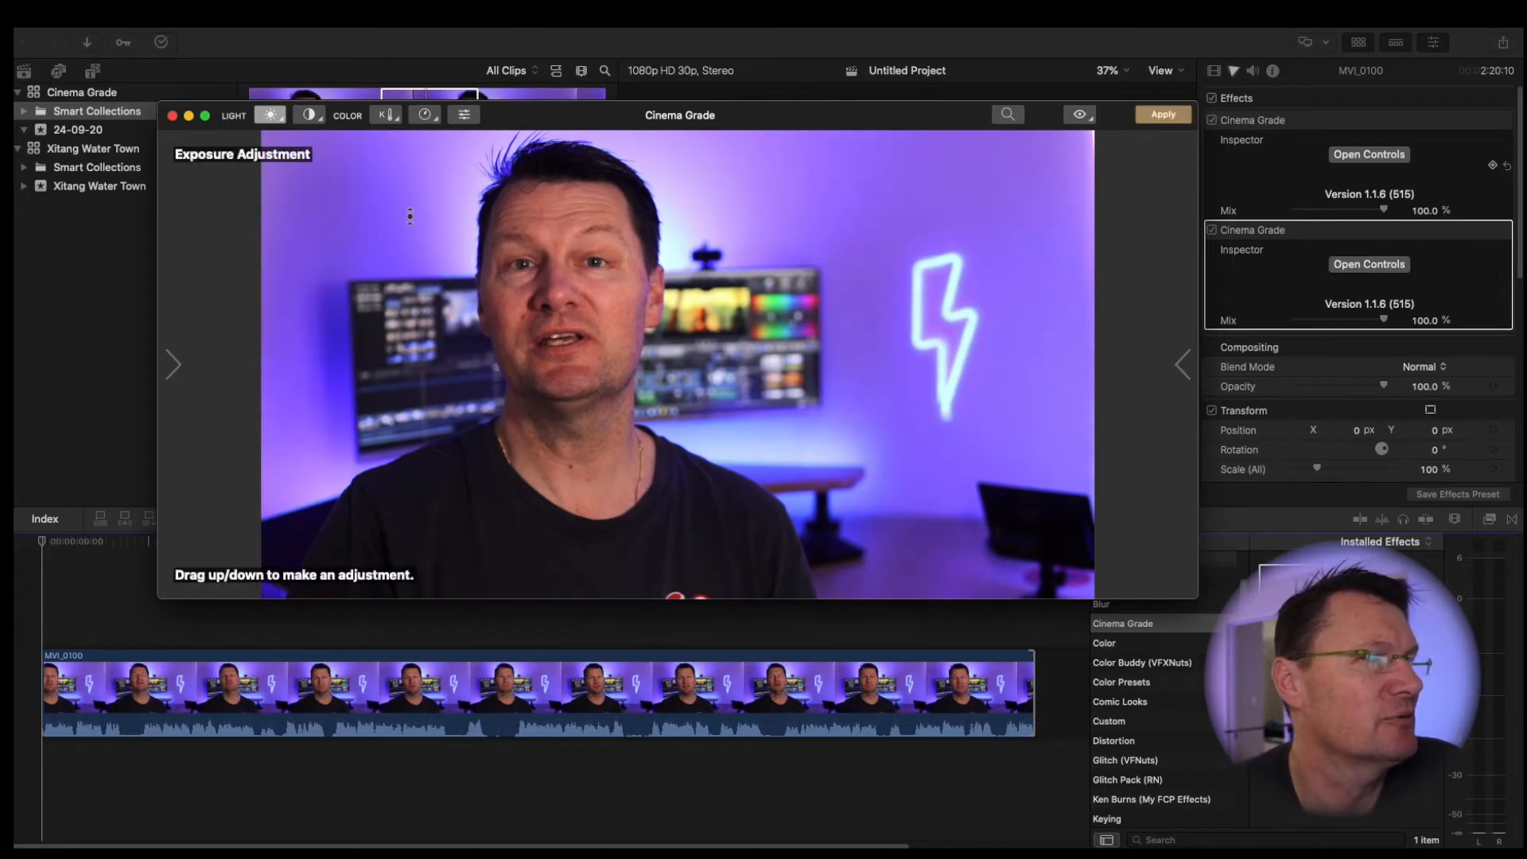
pyautogui.click(315, 120)
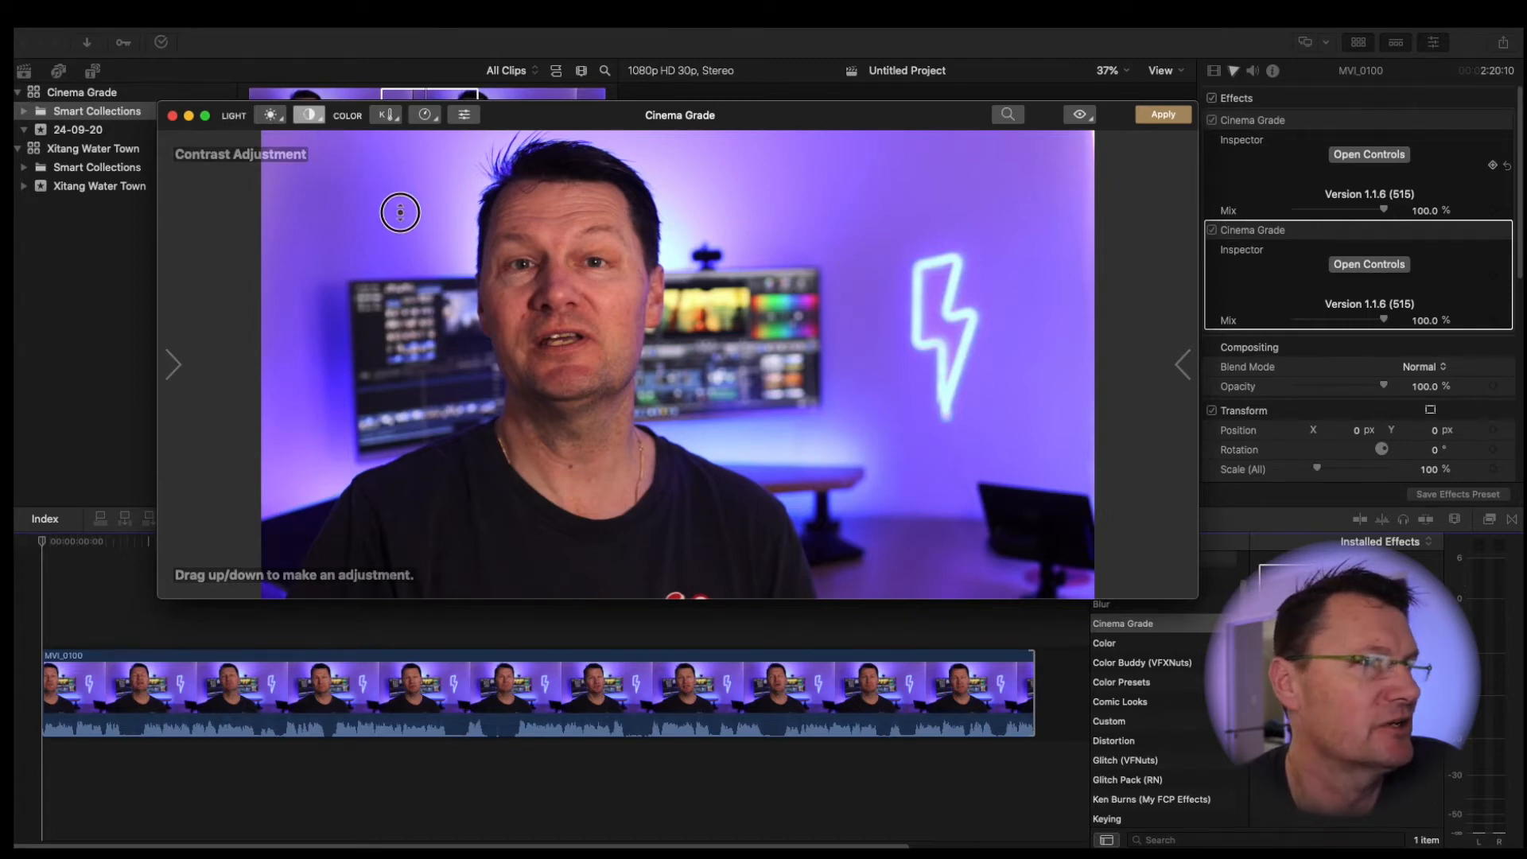
pyautogui.moveTo(399, 211)
pyautogui.mouseDown()
pyautogui.moveTo(406, 340)
pyautogui.moveTo(422, 181)
pyautogui.moveTo(413, 236)
pyautogui.moveTo(415, 211)
pyautogui.mouseUp()
# - Fine-tune the image's color temperature and overall saturation in Cinema Grade
pyautogui.click(393, 121)
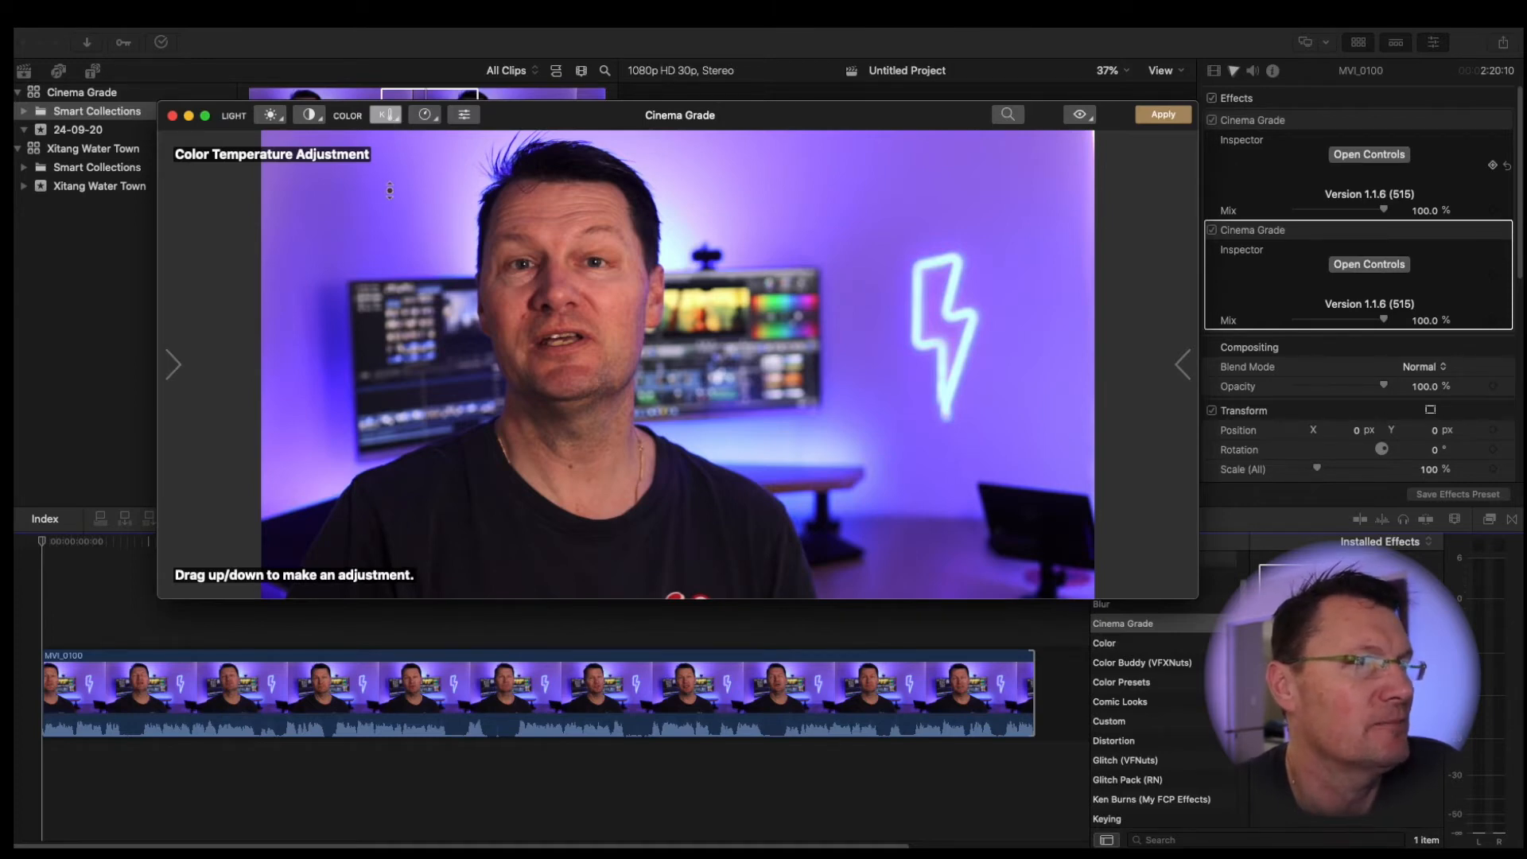
pyautogui.moveTo(397, 194)
pyautogui.mouseDown()
pyautogui.moveTo(398, 261)
pyautogui.moveTo(405, 145)
pyautogui.moveTo(399, 208)
pyautogui.mouseUp()
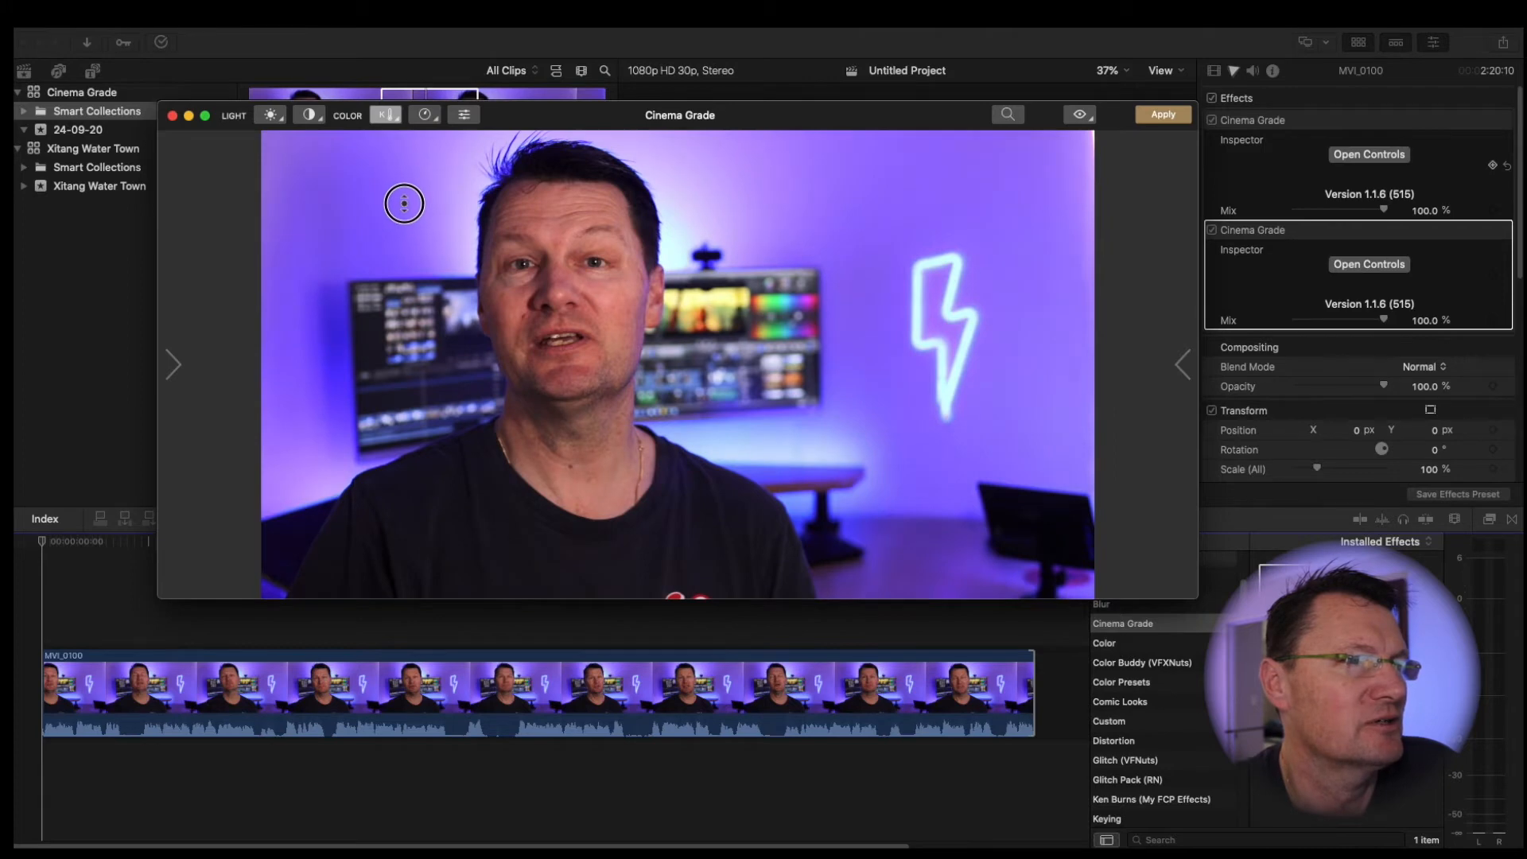
pyautogui.moveTo(404, 204); pyautogui.dragTo(394, 210)
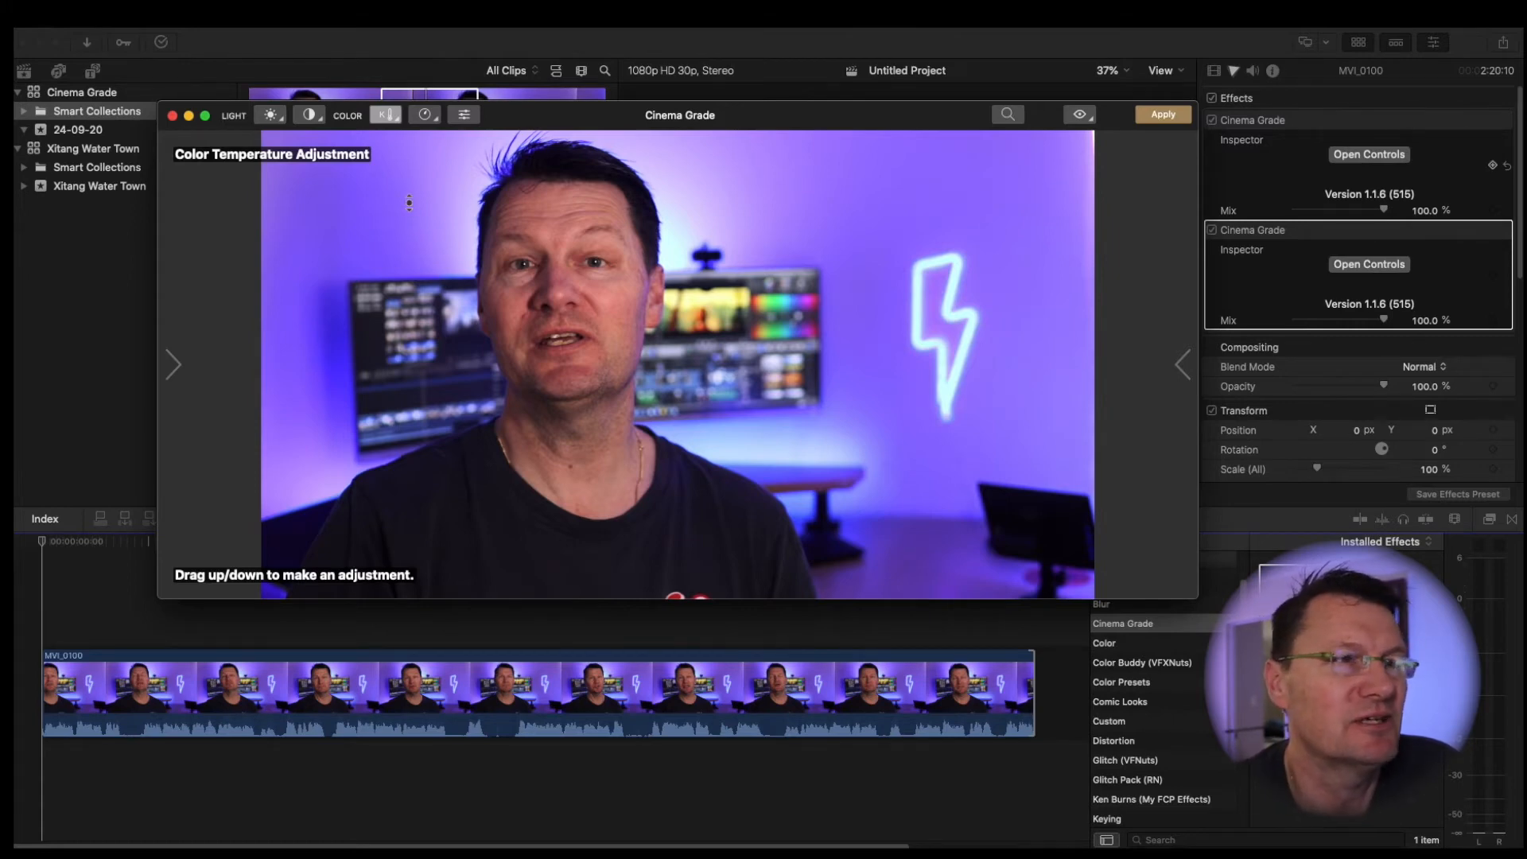
pyautogui.click(425, 114)
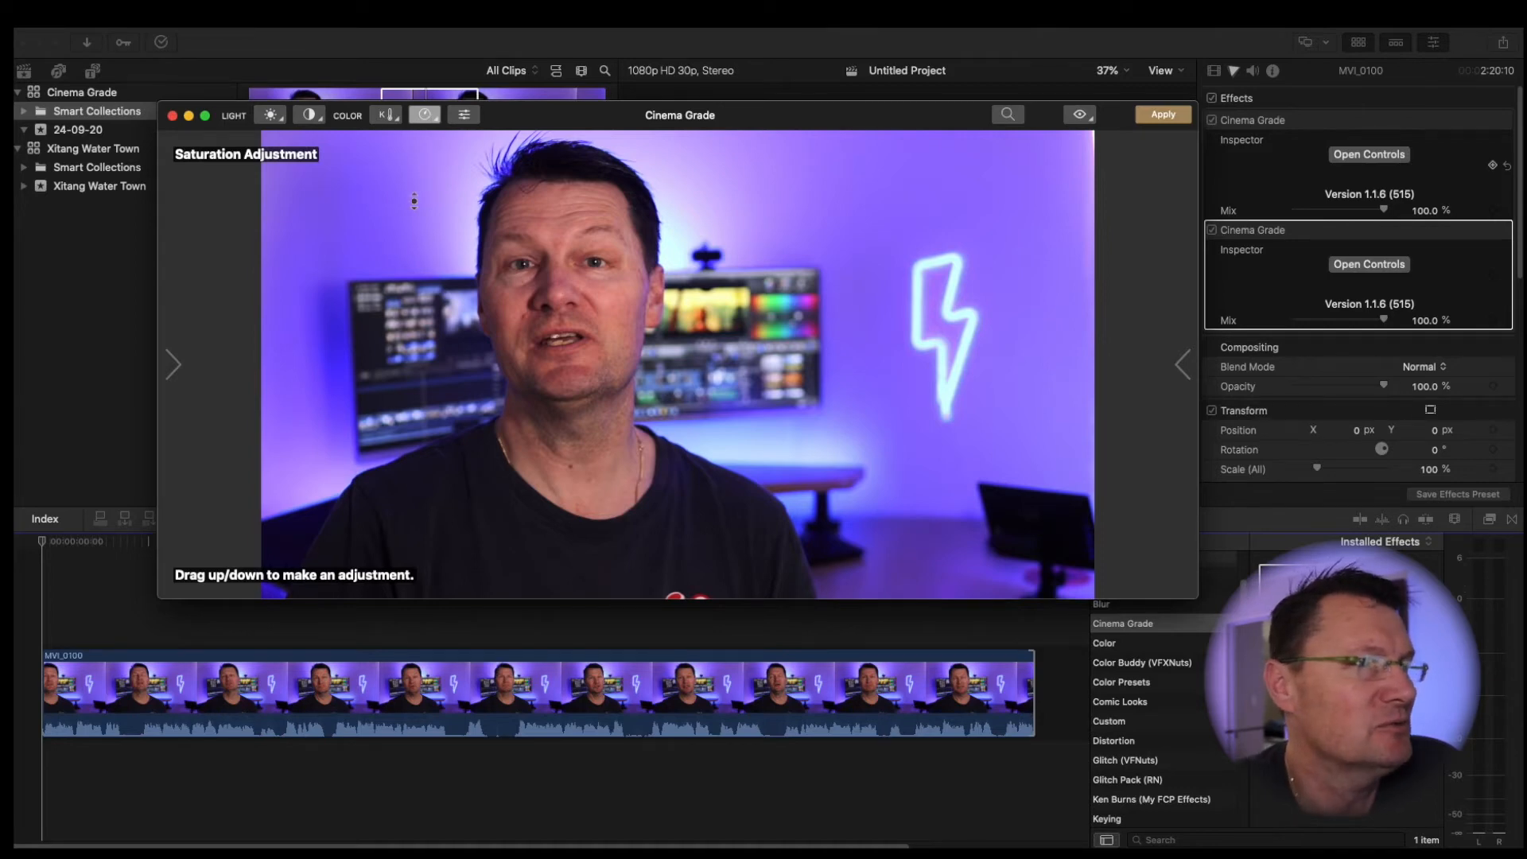
pyautogui.moveTo(413, 201)
pyautogui.mouseDown()
pyautogui.moveTo(419, 302)
pyautogui.moveTo(419, 186)
pyautogui.moveTo(415, 201)
pyautogui.mouseUp()
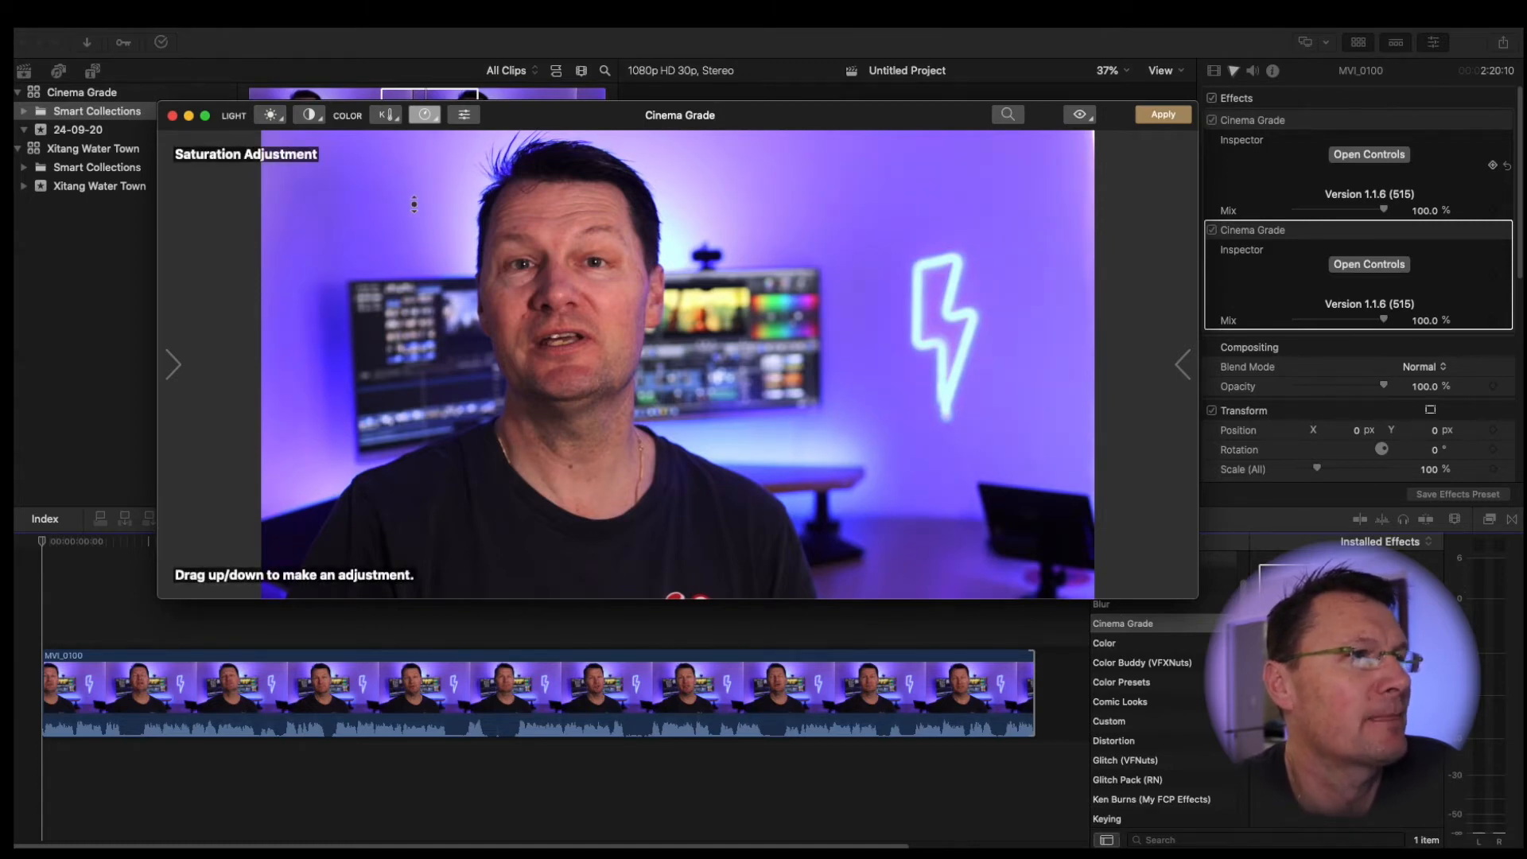
# - Sample the purple wall with the Hue/Saturation/Luma adjustment, shift its hue to blue and tune its saturation and luma
pyautogui.click(471, 119)
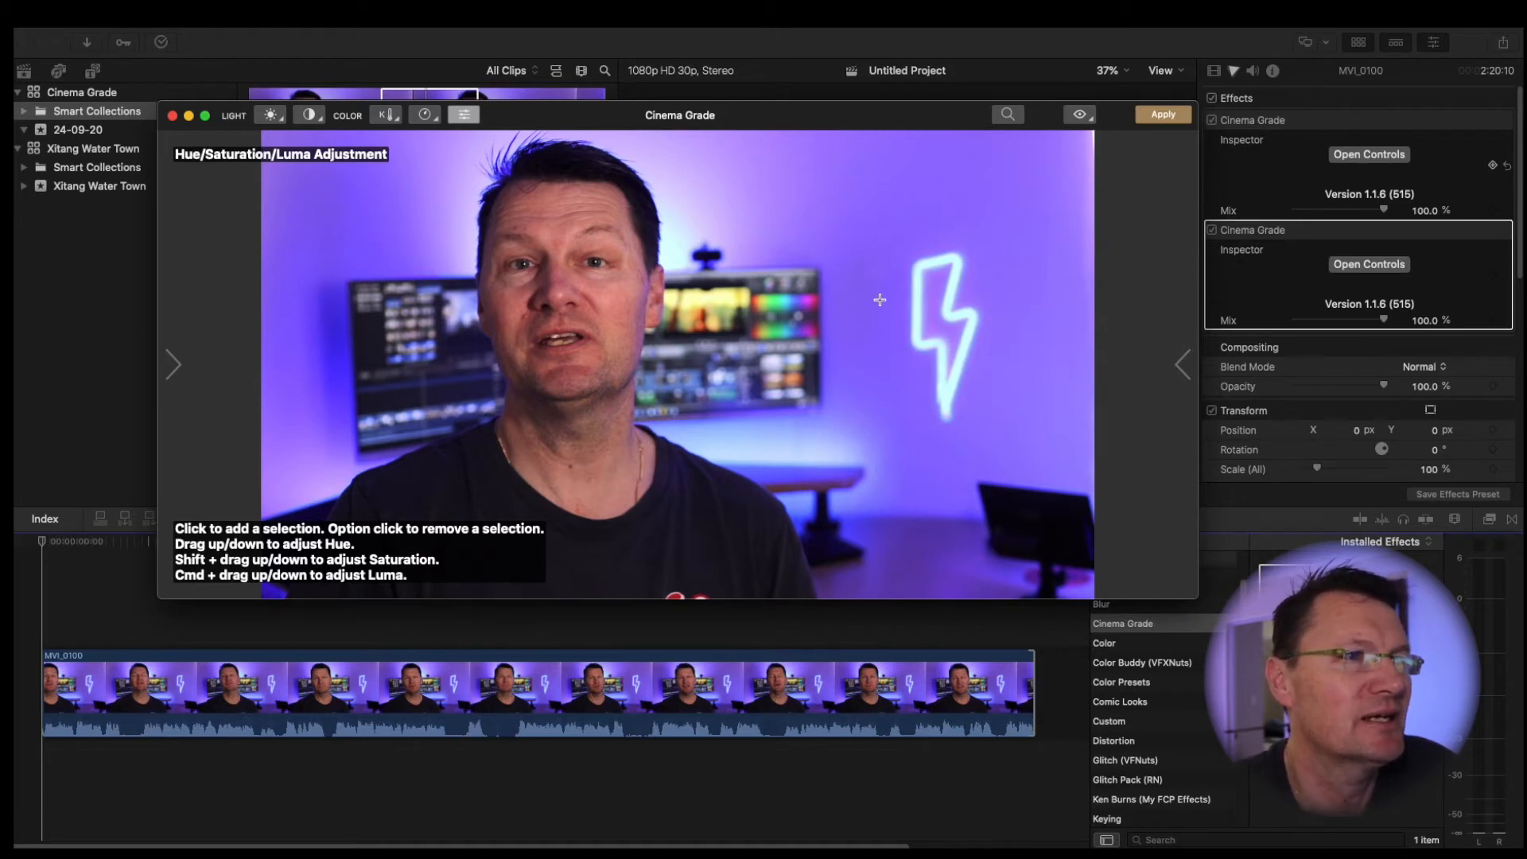
pyautogui.click(878, 232)
pyautogui.moveTo(878, 236)
pyautogui.mouseDown()
pyautogui.moveTo(878, 186)
pyautogui.moveTo(881, 353)
pyautogui.moveTo(878, 222)
pyautogui.mouseUp()
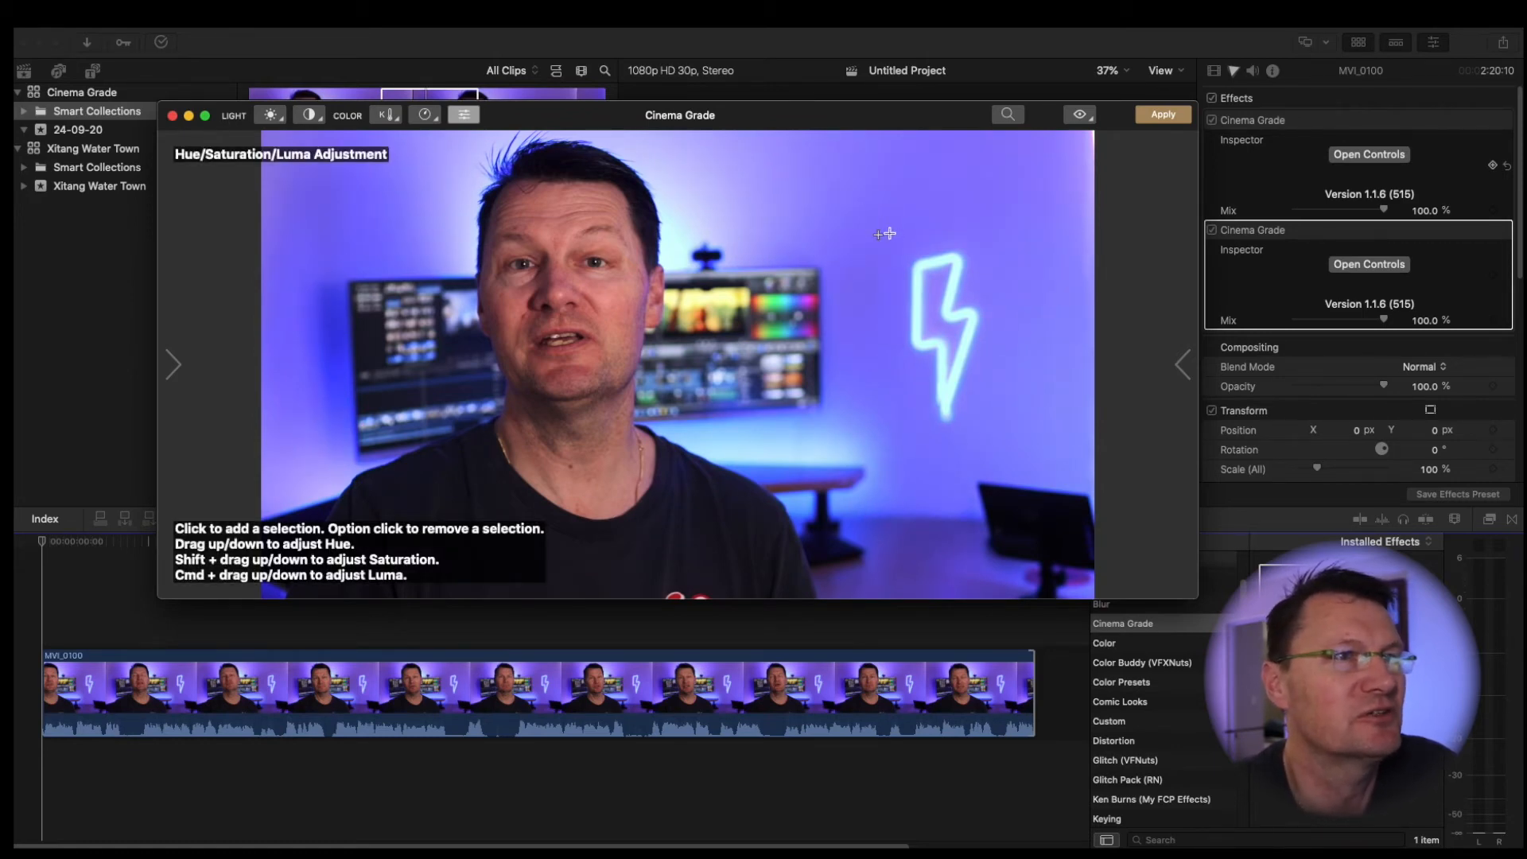
pyautogui.moveTo(878, 234); pyautogui.dragTo(876, 224)
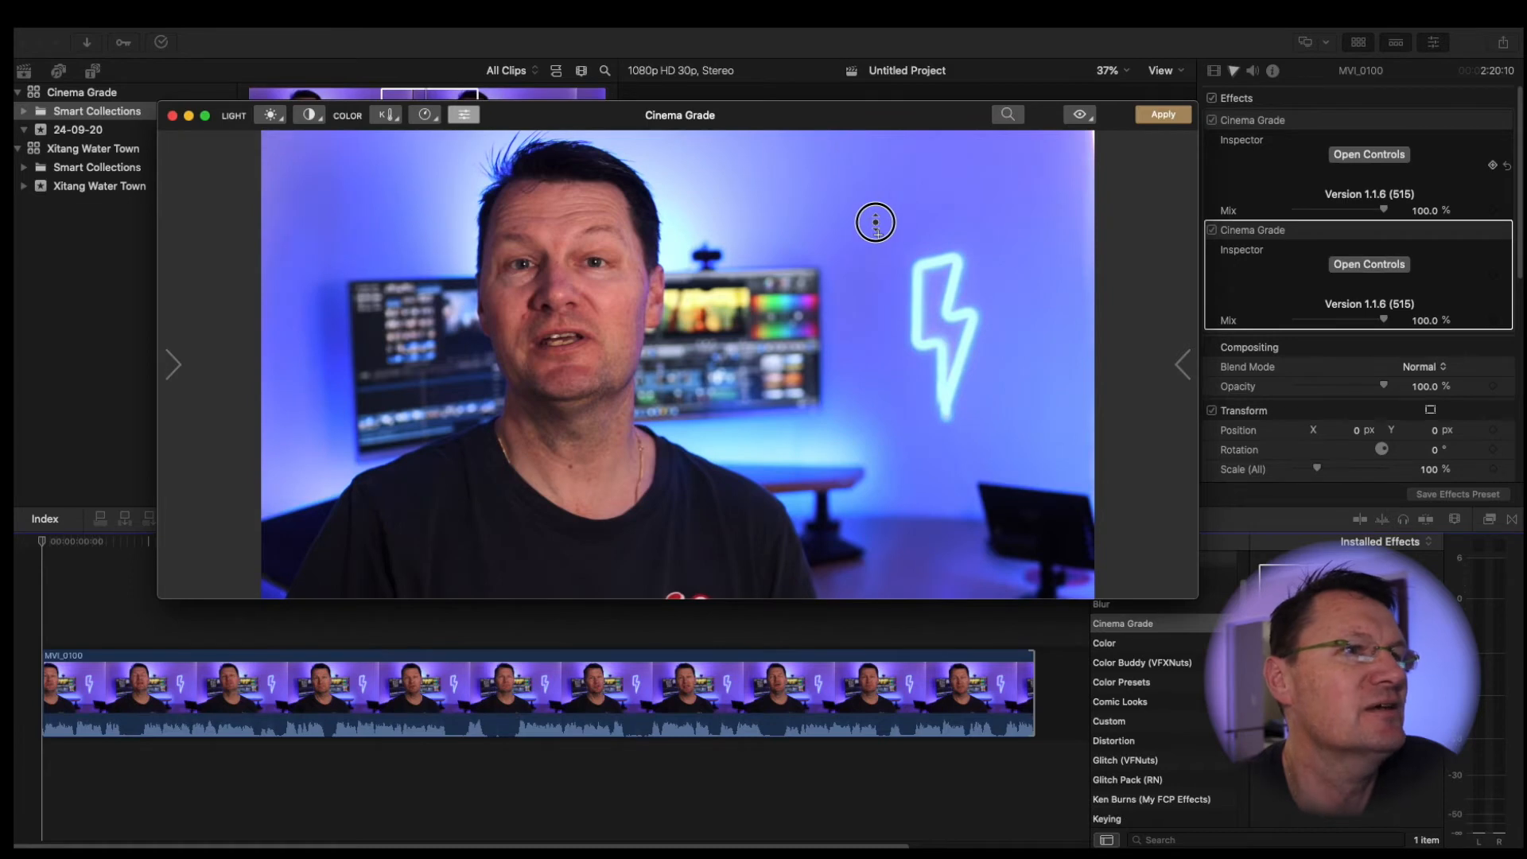
pyautogui.moveTo(876, 222); pyautogui.dragTo(877, 217)
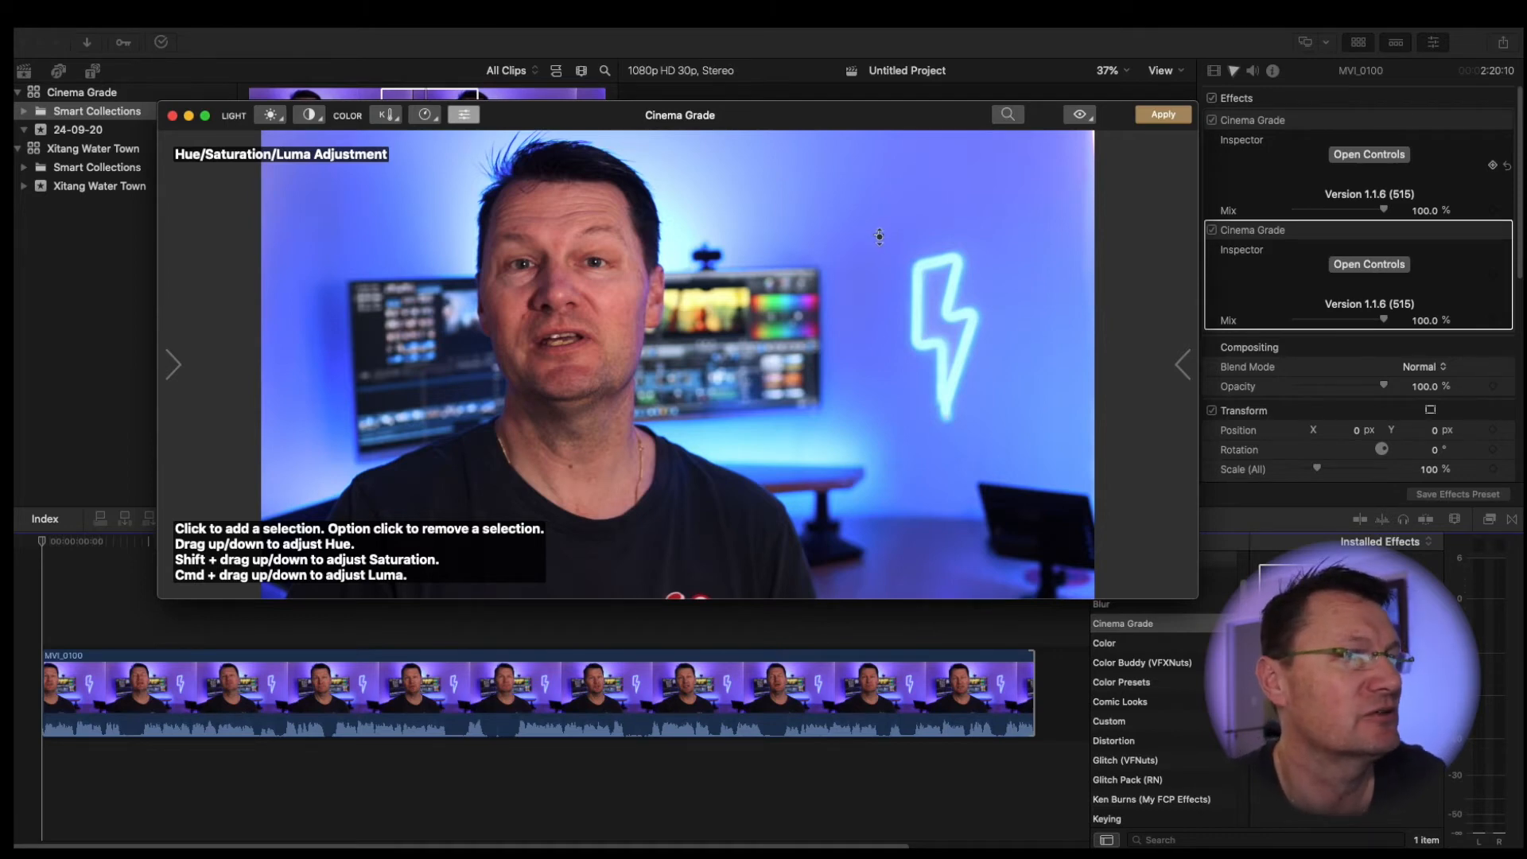
pyautogui.moveTo(879, 237)
pyautogui.mouseDown()
pyautogui.moveTo(885, 278)
pyautogui.moveTo(885, 184)
pyautogui.moveTo(882, 278)
pyautogui.moveTo(890, 251)
pyautogui.mouseUp()
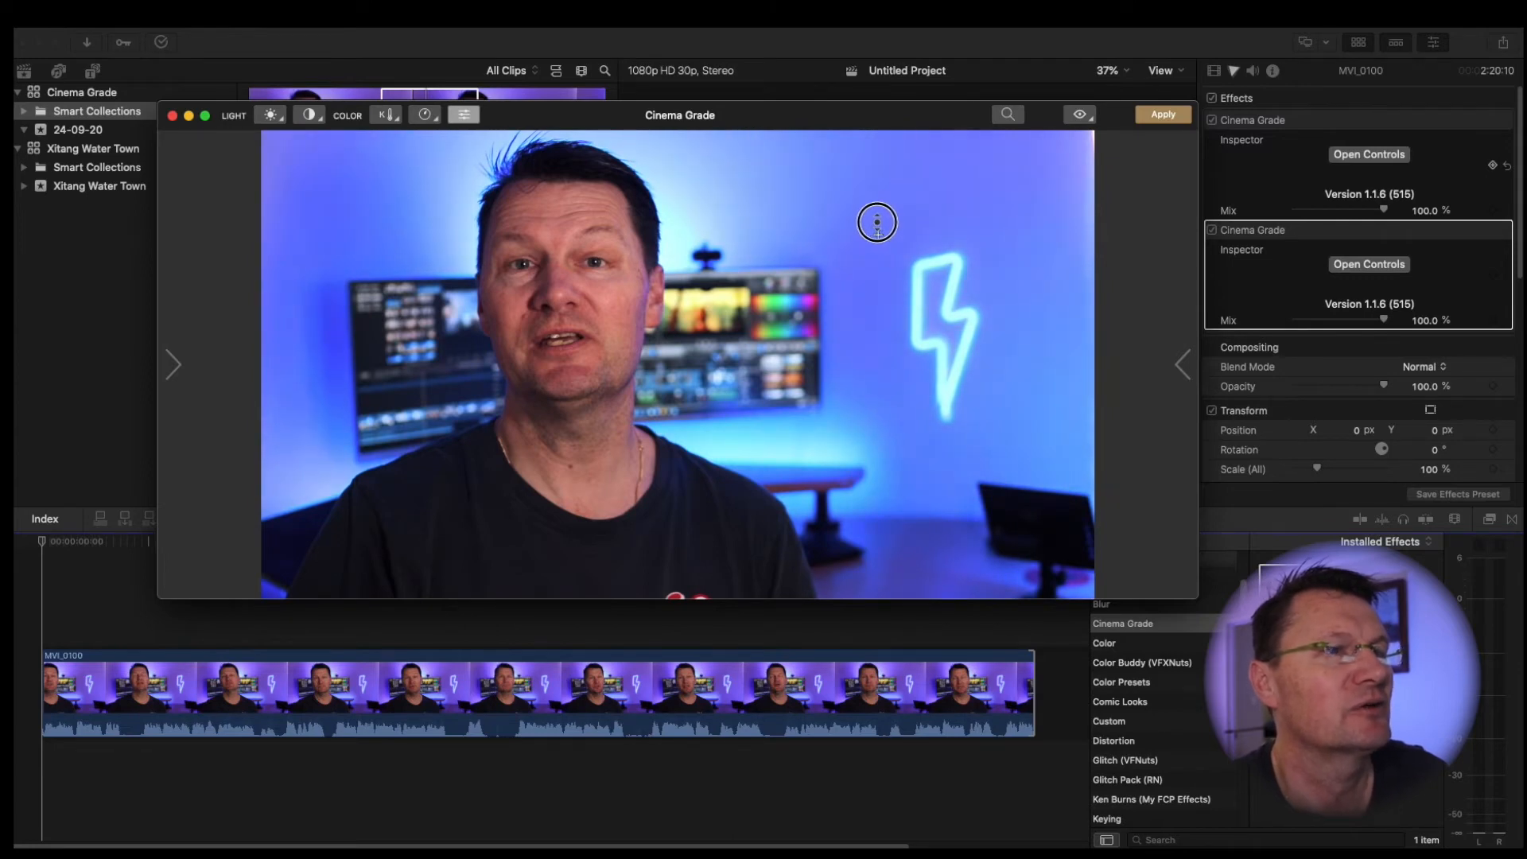
pyautogui.moveTo(881, 225); pyautogui.dragTo(875, 227)
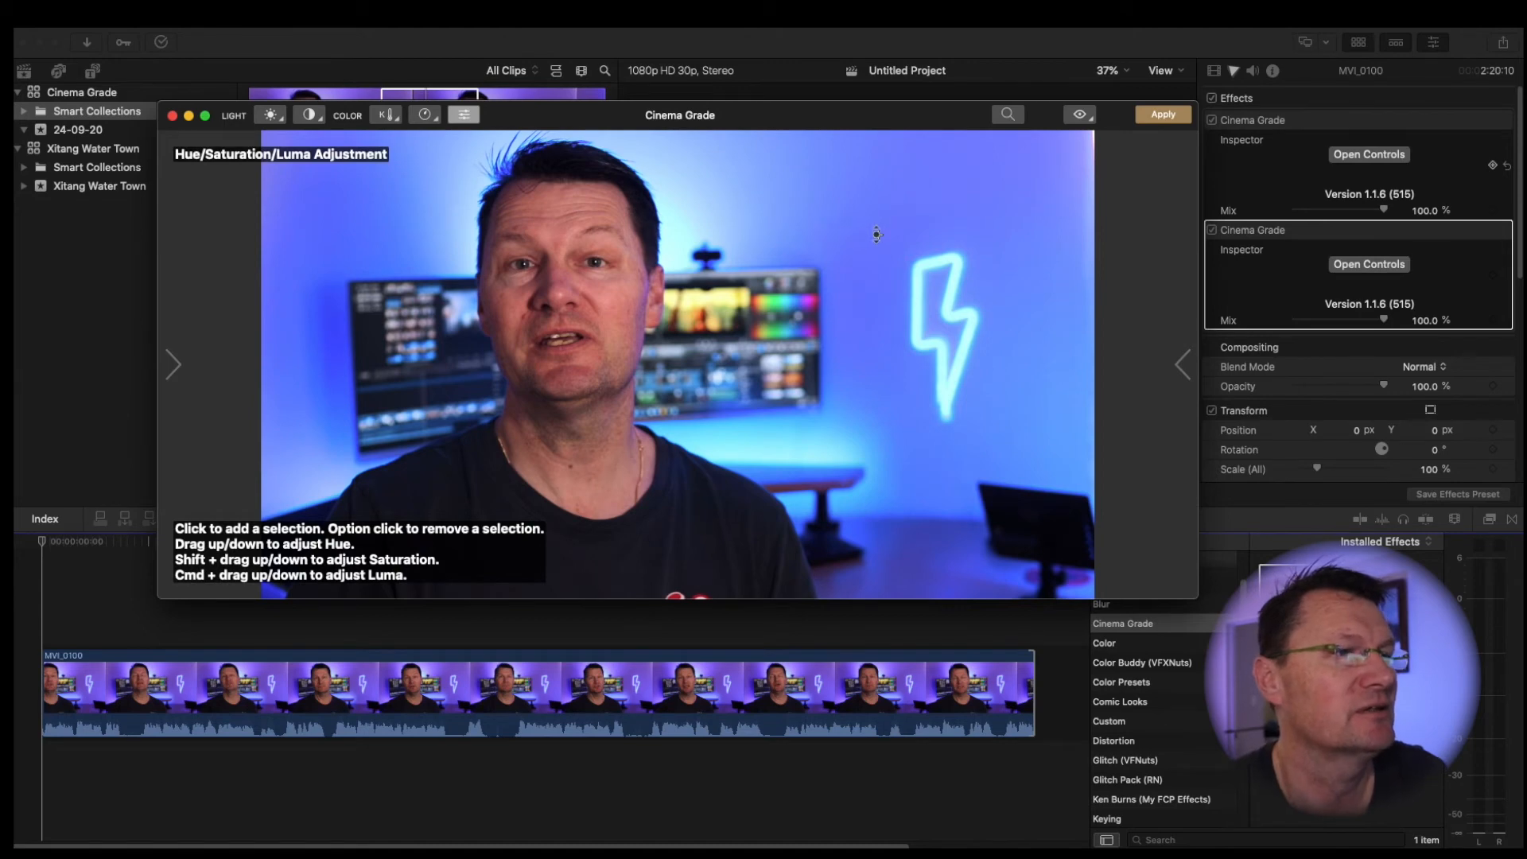
pyautogui.moveTo(876, 234)
pyautogui.mouseDown()
pyautogui.moveTo(880, 285)
pyautogui.moveTo(875, 175)
pyautogui.moveTo(875, 251)
pyautogui.mouseUp()
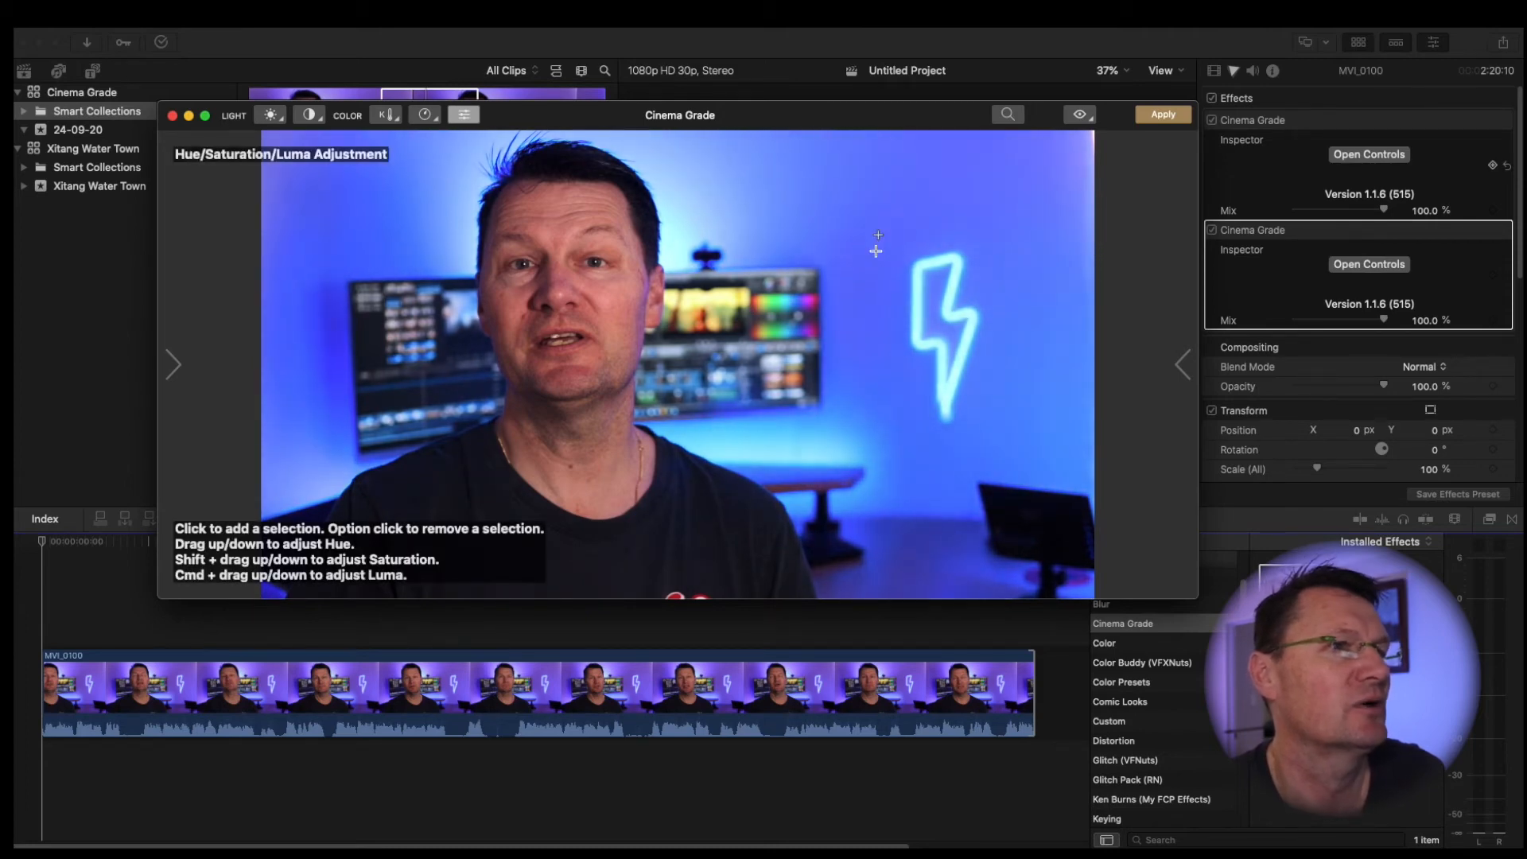
# - Sample the yellow area on the background monitor and tone down its color with the Hue/Saturation/Luma adjustment
pyautogui.click(726, 298)
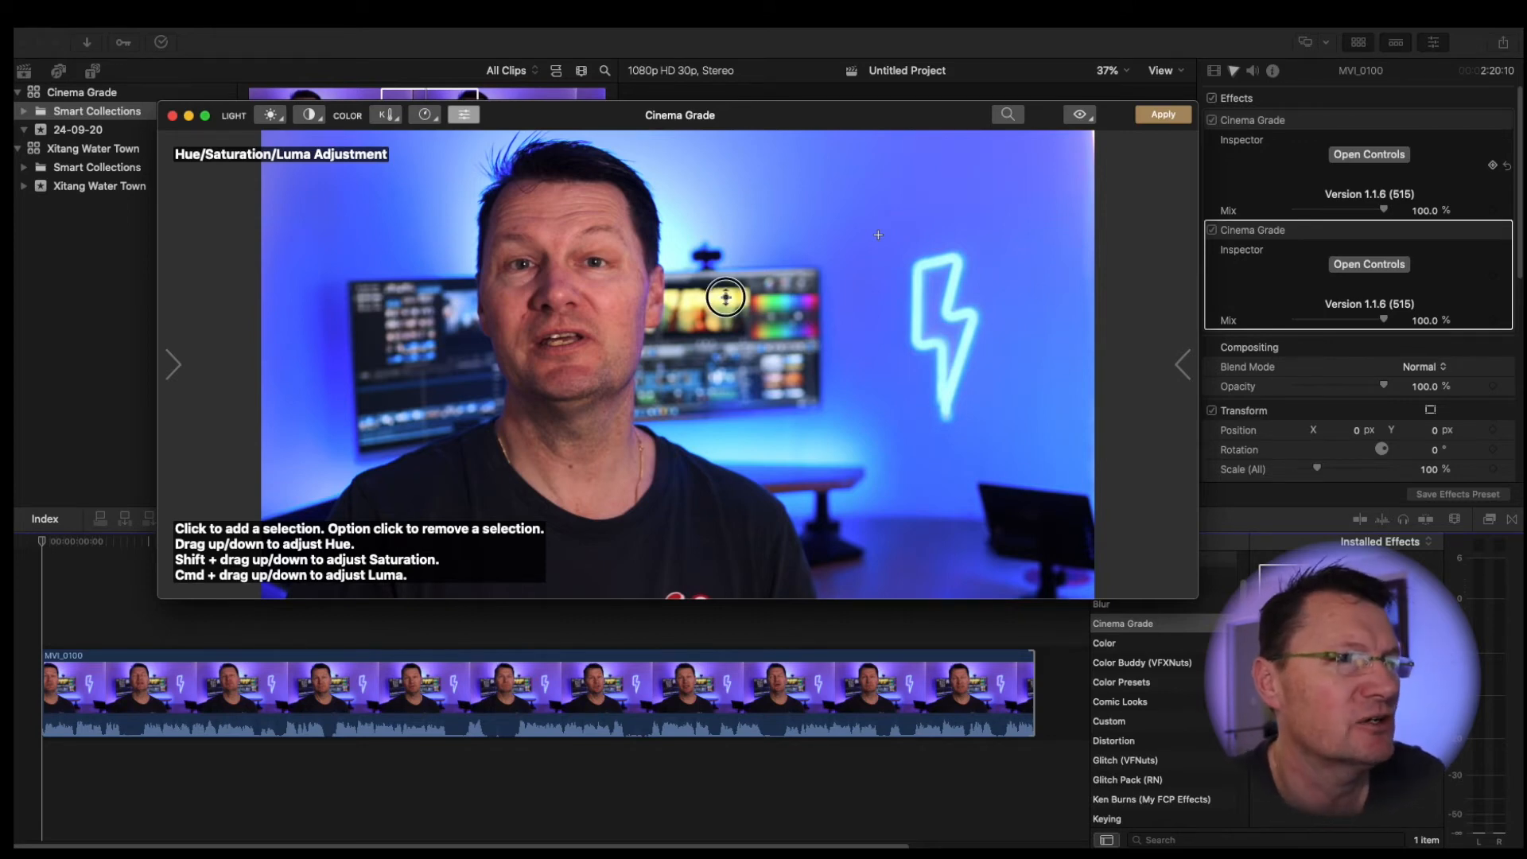
pyautogui.moveTo(726, 319)
pyautogui.mouseDown()
pyautogui.moveTo(726, 377)
pyautogui.moveTo(729, 344)
pyautogui.mouseUp()
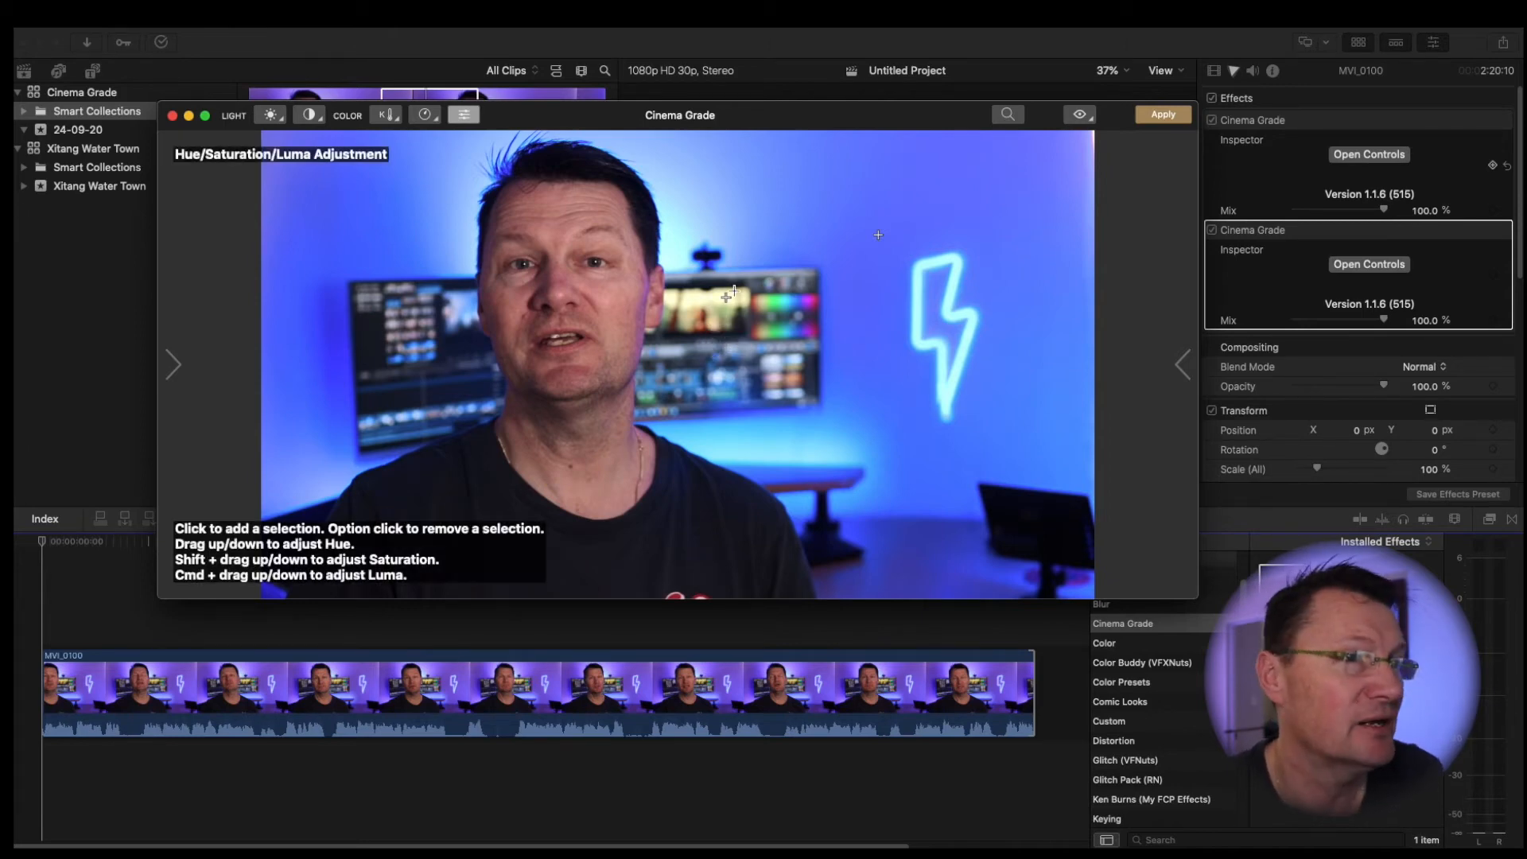
pyautogui.moveTo(726, 298); pyautogui.dragTo(733, 392)
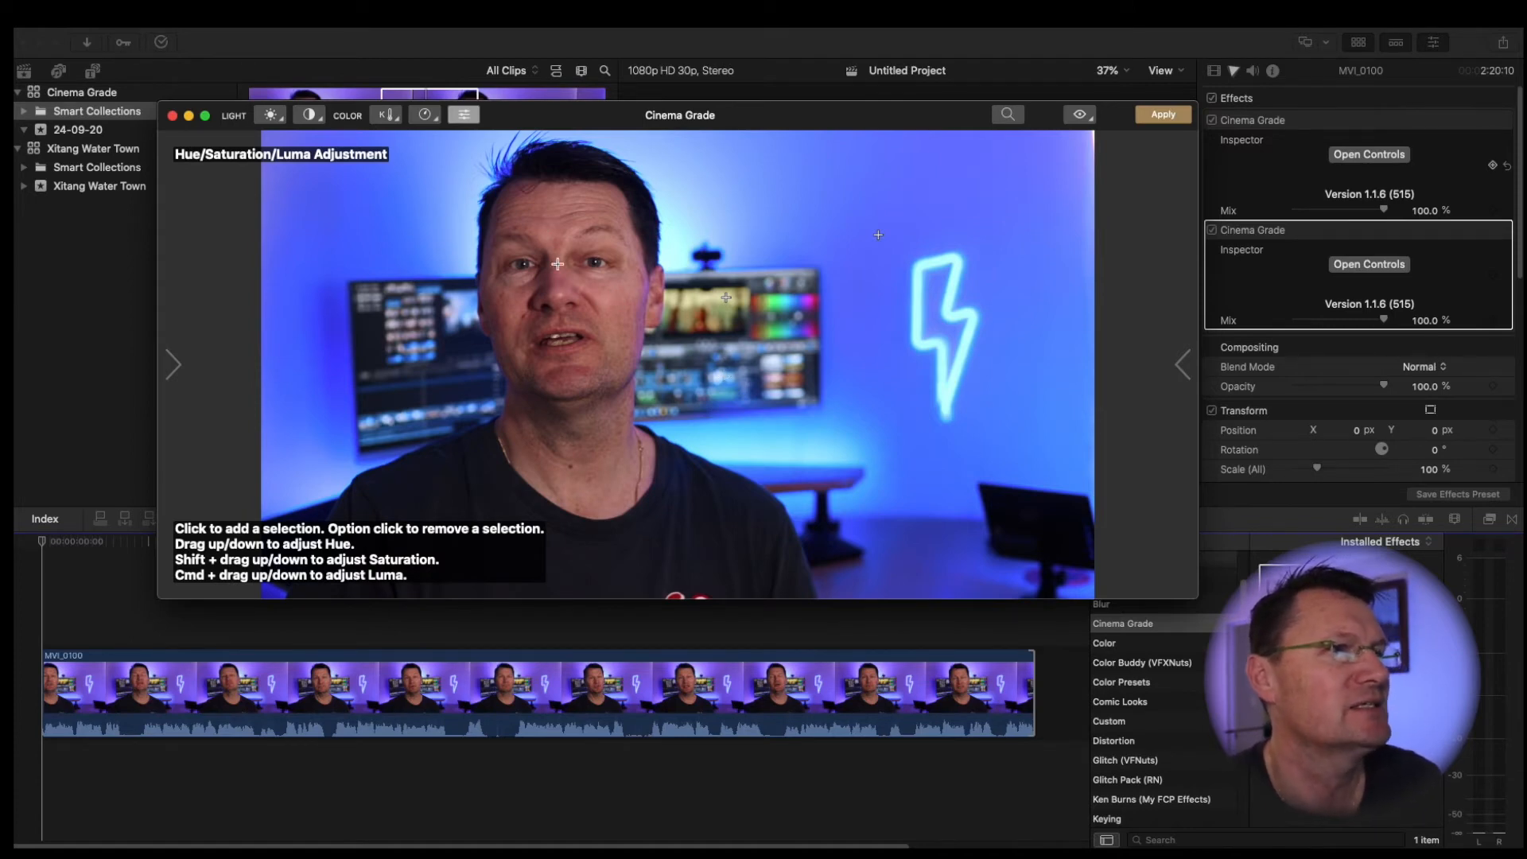
# - Sample the skin tone on the forehead and brighten it slightly with the Hue/Saturation/Luma adjustment
pyautogui.click(550, 226)
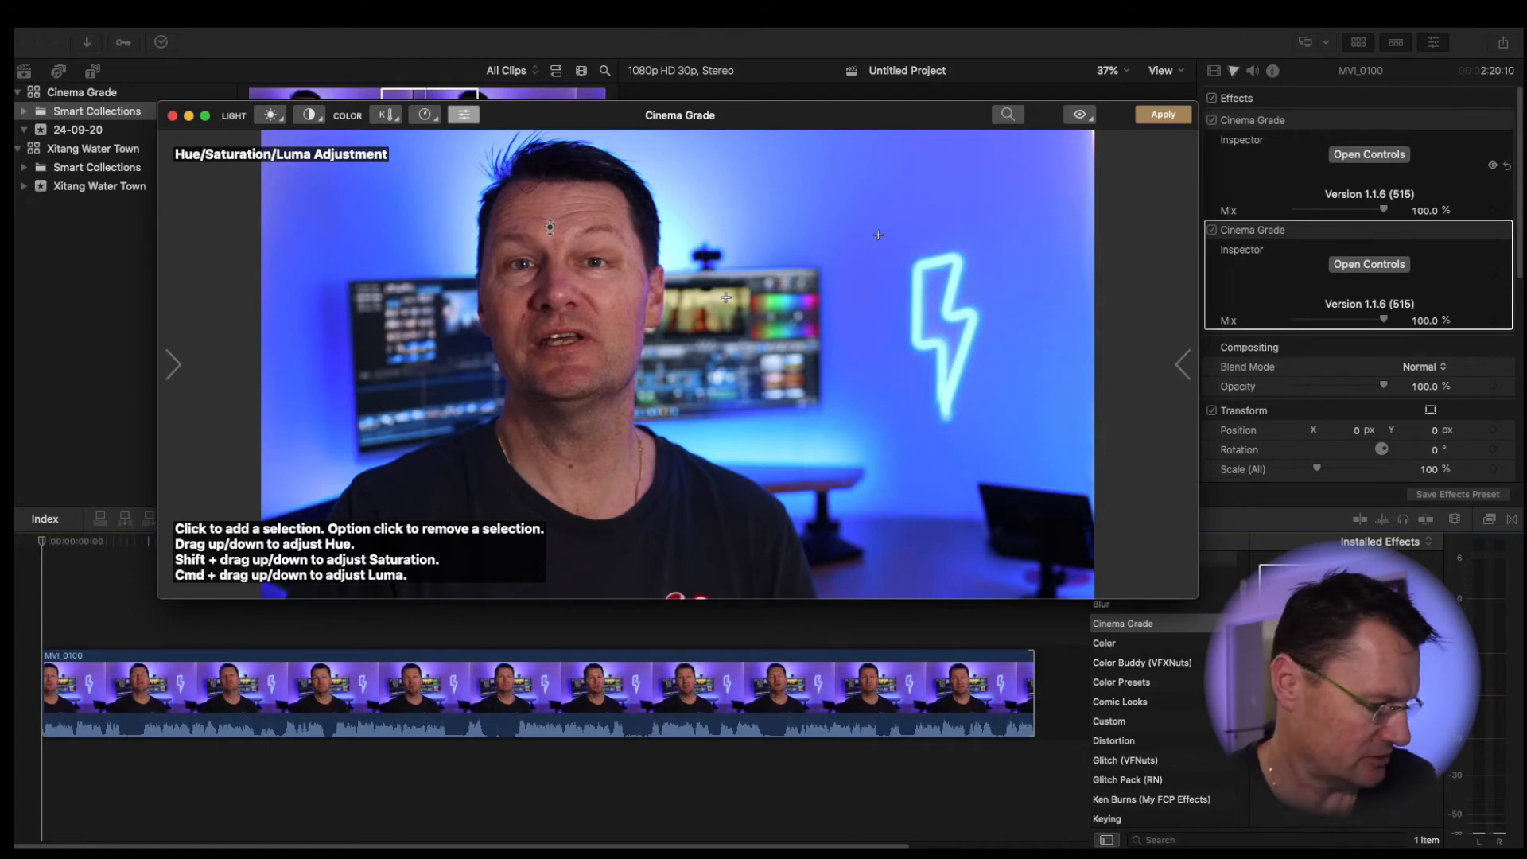
pyautogui.click(550, 226)
pyautogui.moveTo(549, 227)
pyautogui.mouseDown()
pyautogui.moveTo(532, 199)
pyautogui.moveTo(557, 299)
pyautogui.moveTo(545, 202)
pyautogui.mouseUp()
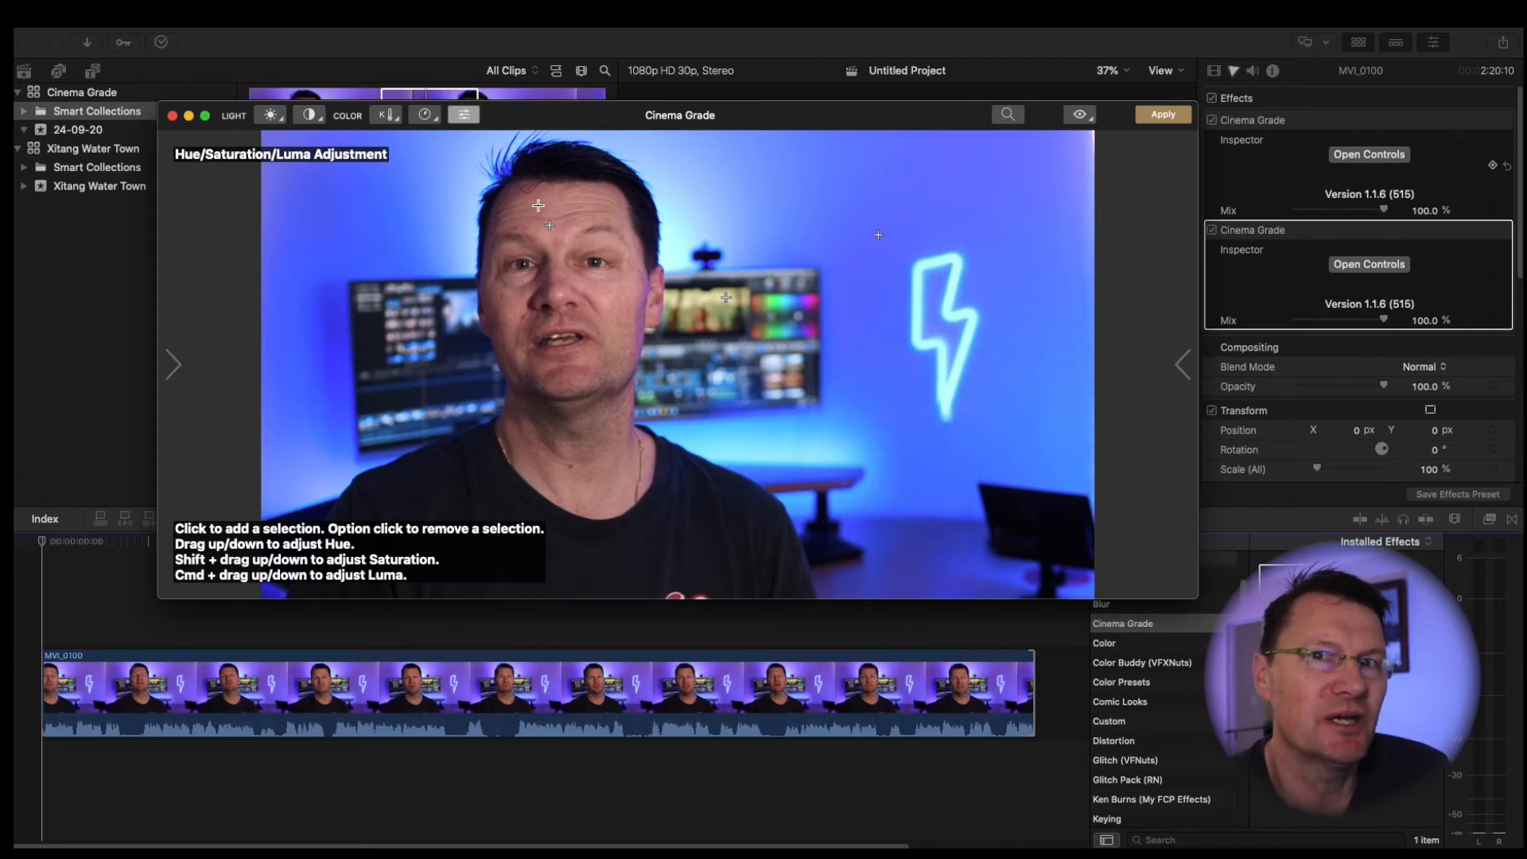
# - Compare the grade with the original using Bypass All, and apply the grade before closing the Cinema Grade window
pyautogui.click(1082, 121)
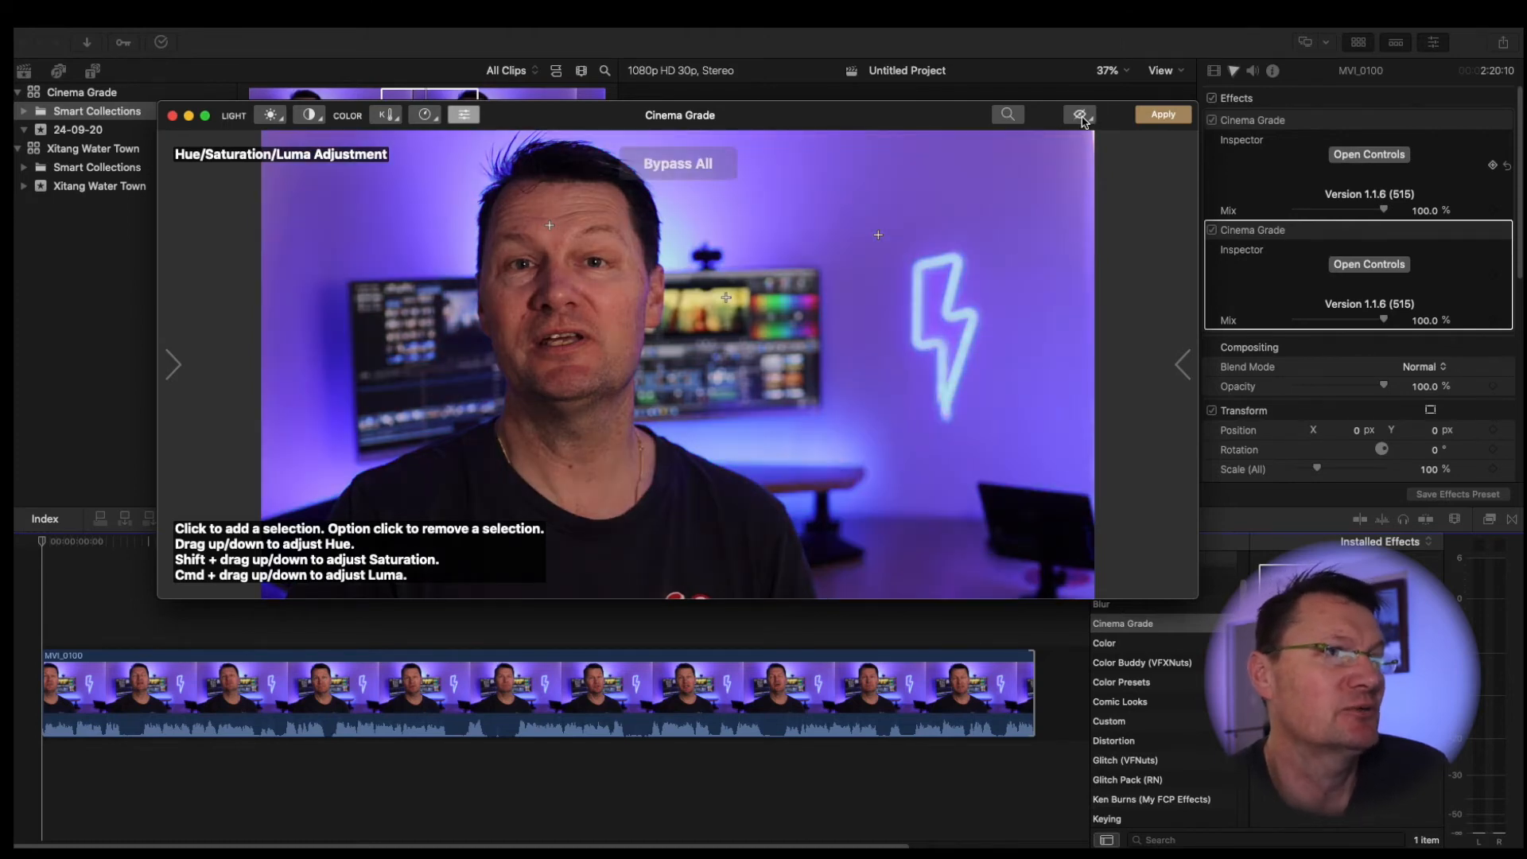
pyautogui.click(1081, 118)
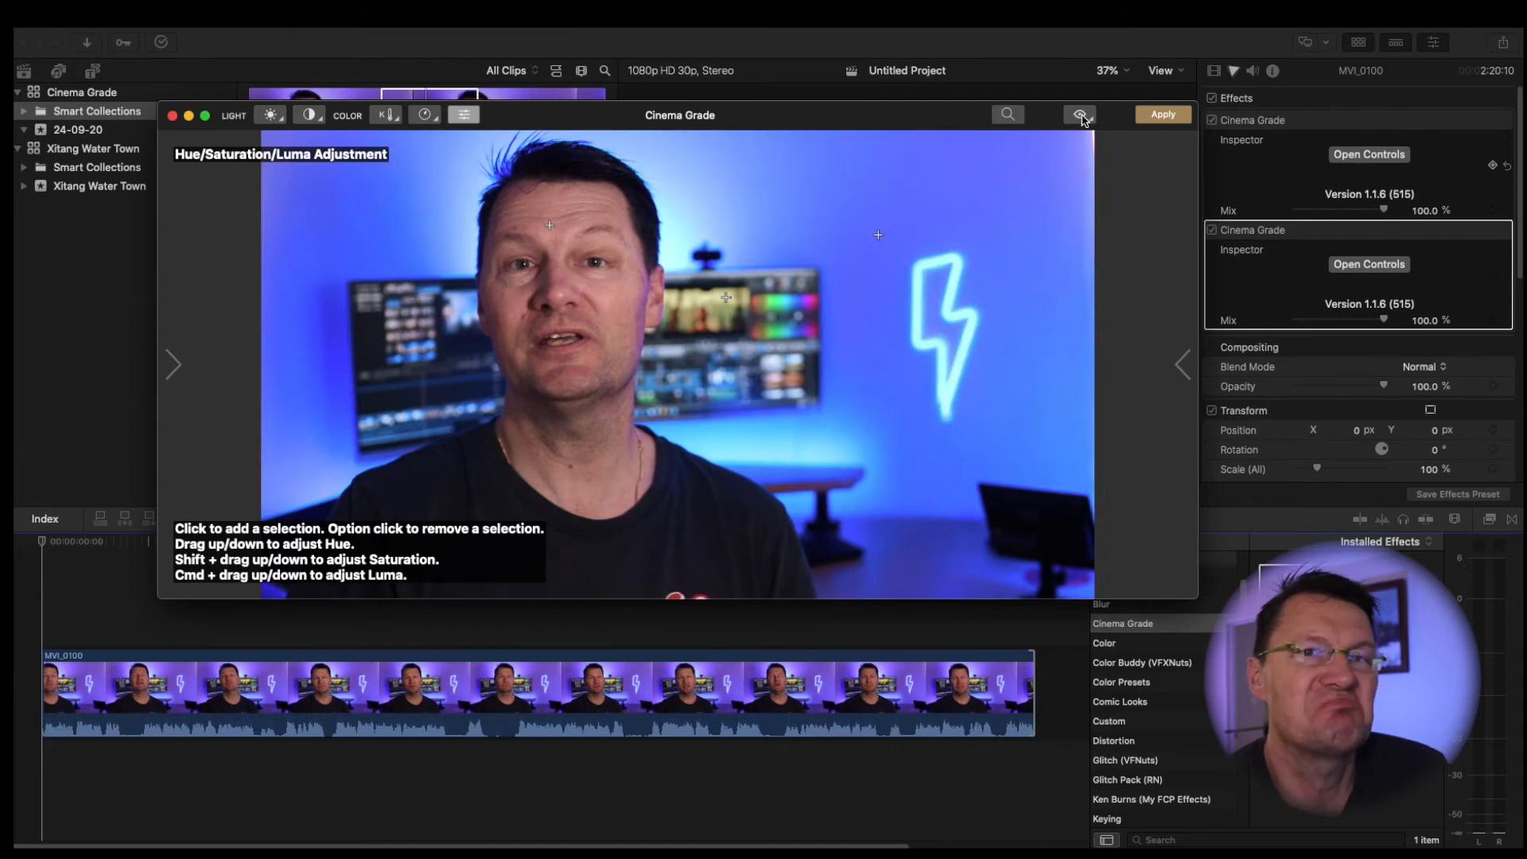
pyautogui.click(1163, 116)
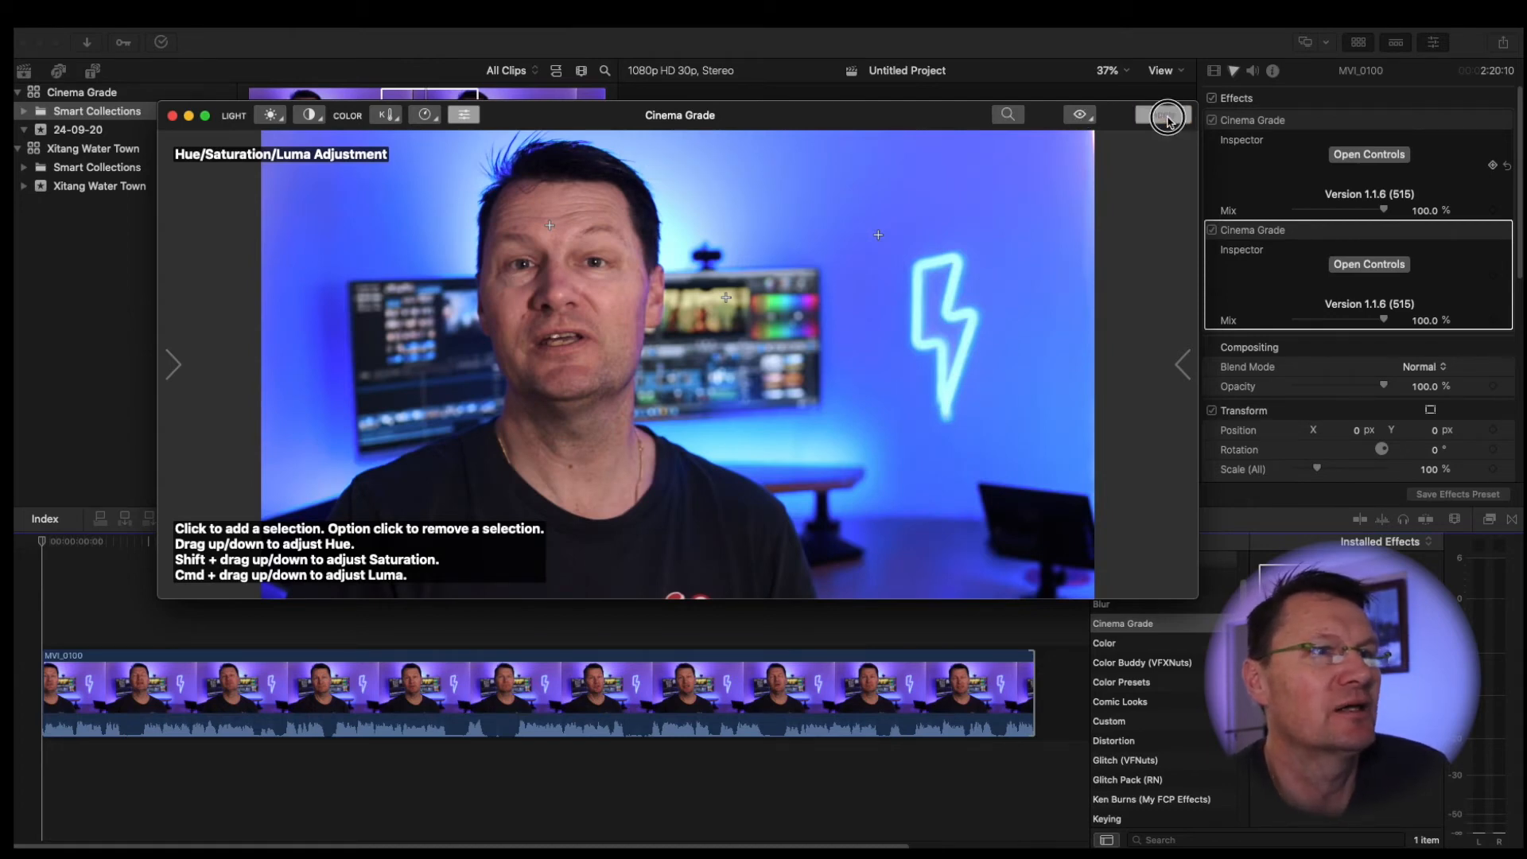
pyautogui.click(172, 115)
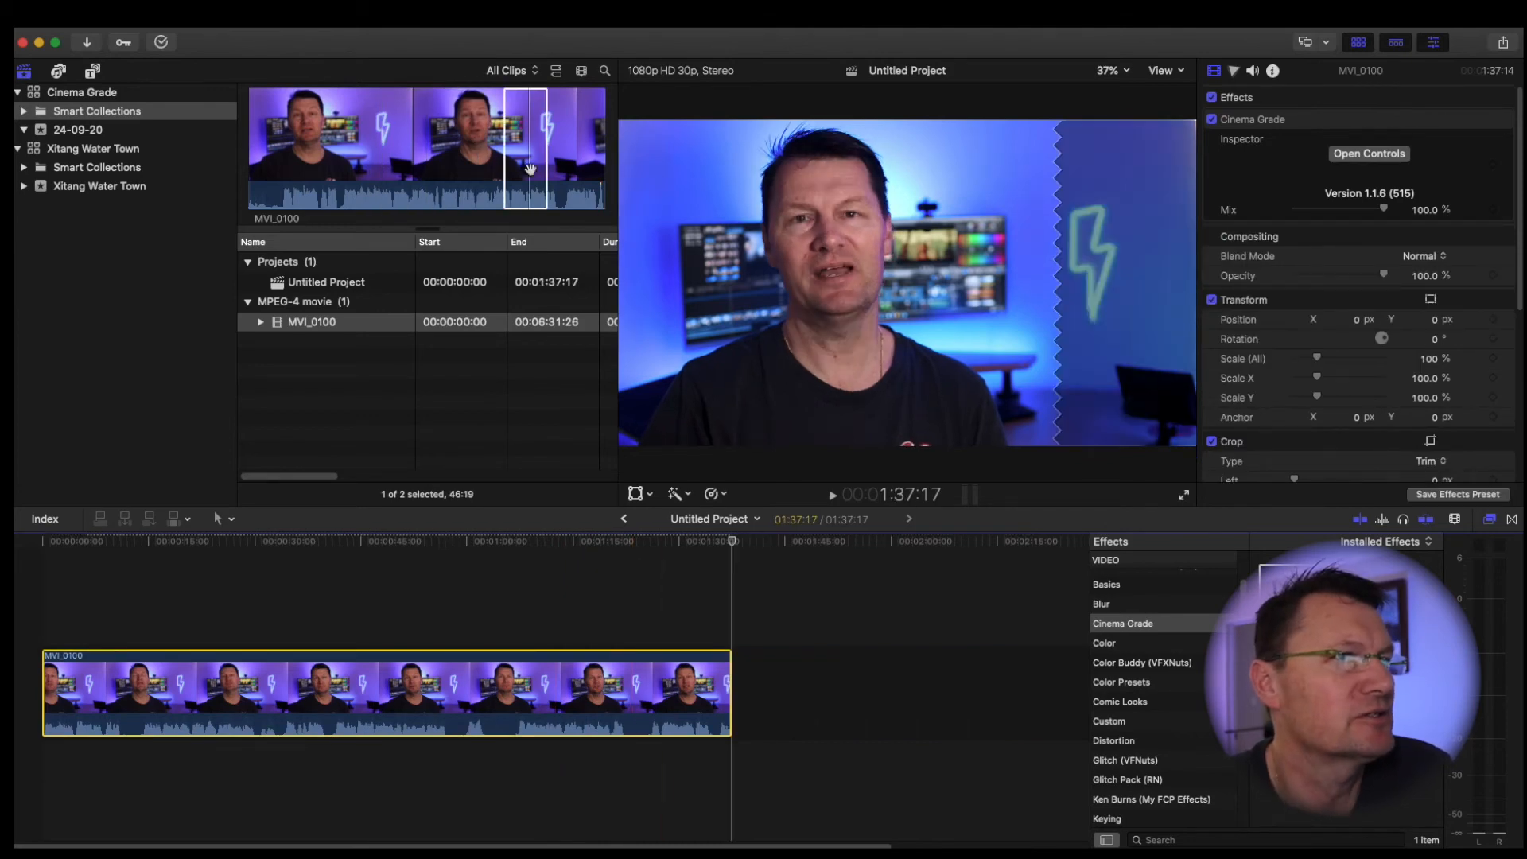
# - Append an about 51-second section of MVI_0100 to the timeline and paste only the first clip's Cinema Grade effect onto it, using Stretch to Fit
pyautogui.click(449, 168)
pyautogui.moveTo(449, 168); pyautogui.dragTo(756, 679)
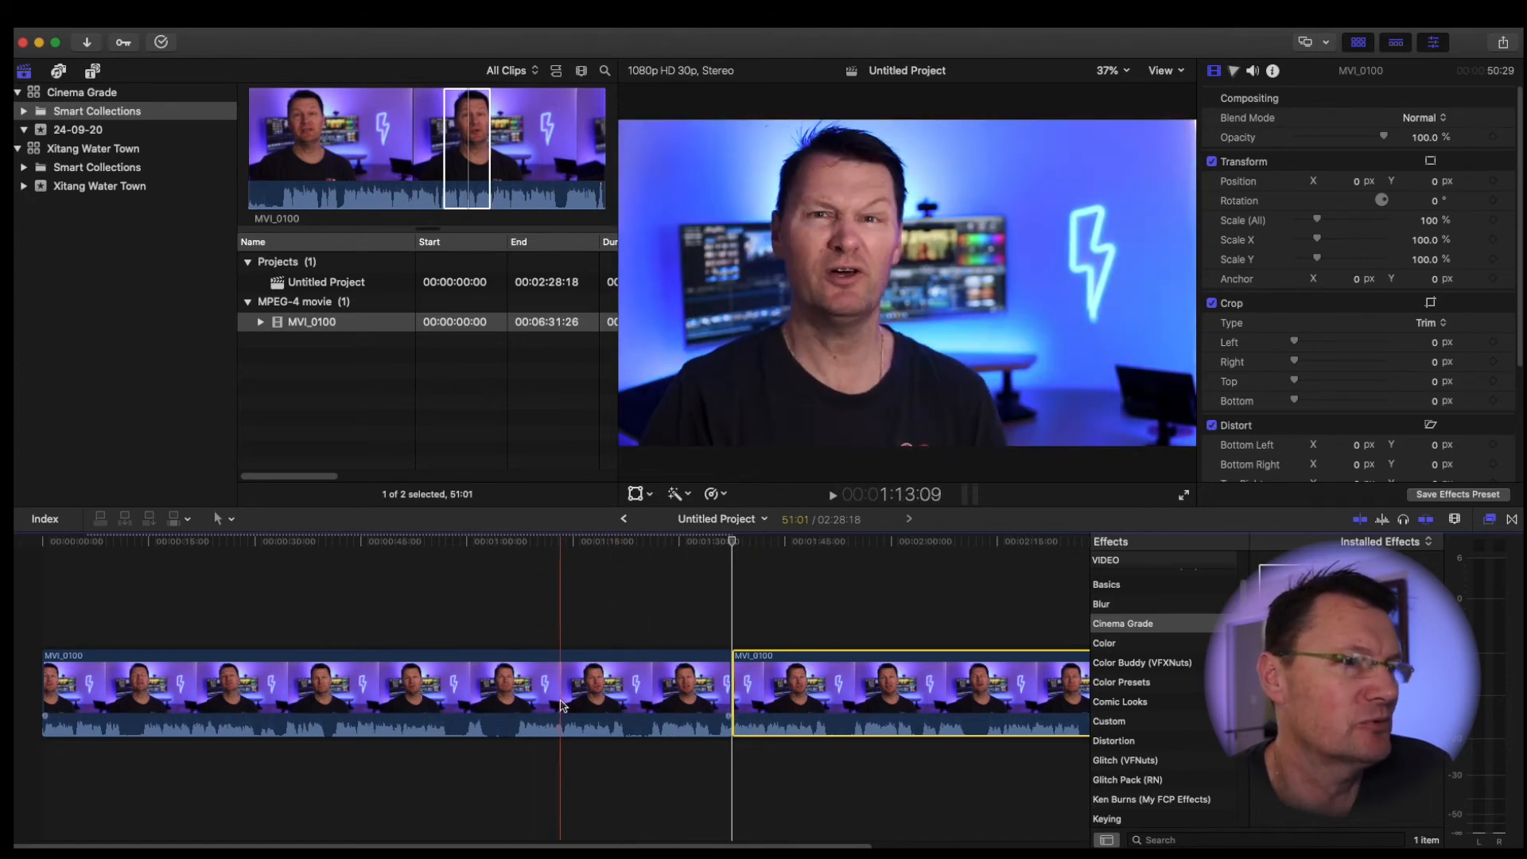
pyautogui.click(563, 691)
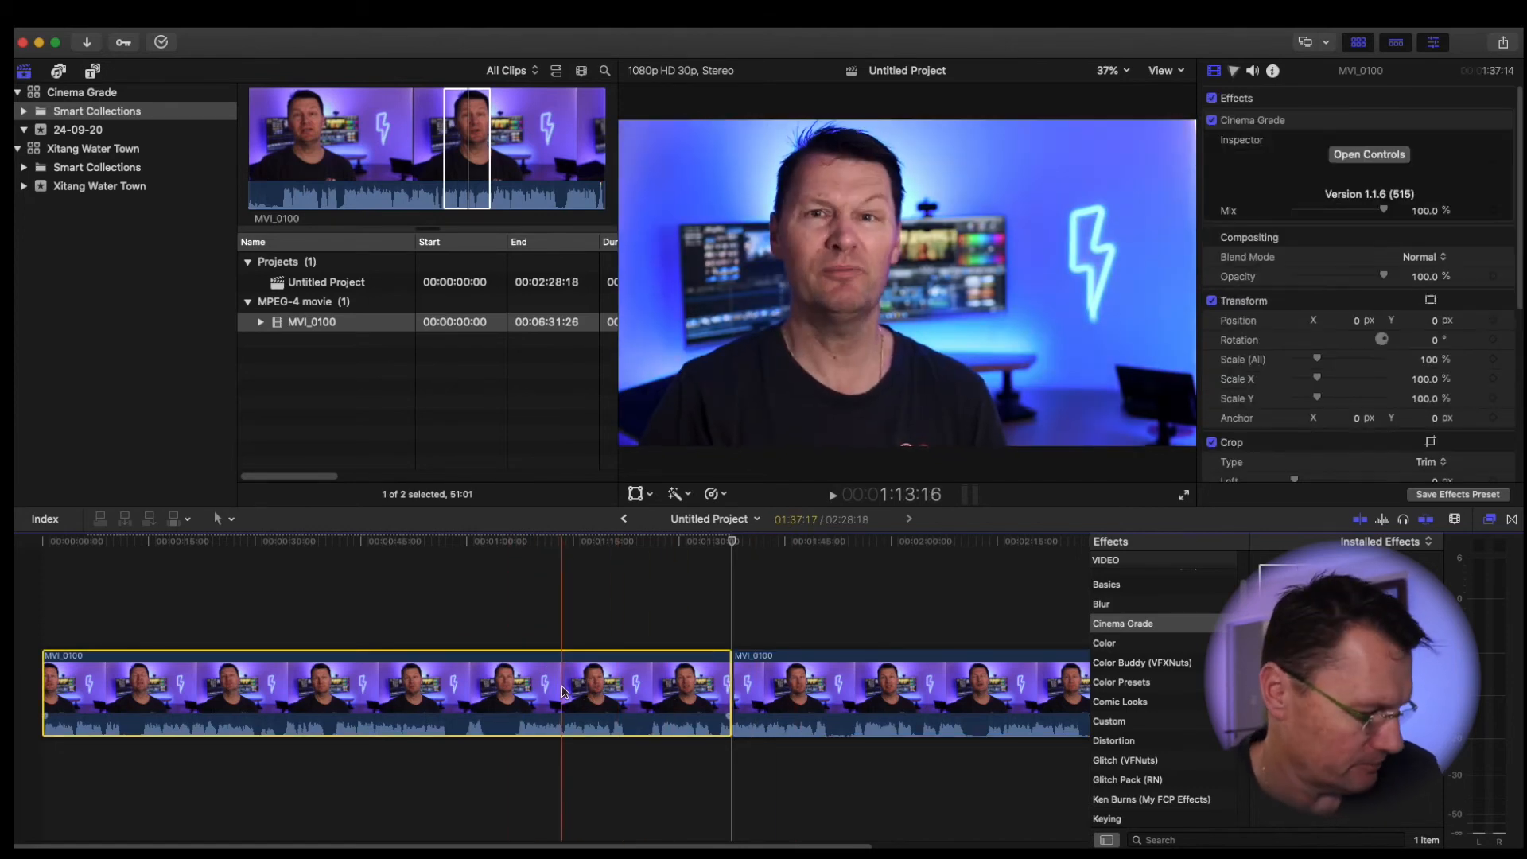
pyautogui.press('super+c')
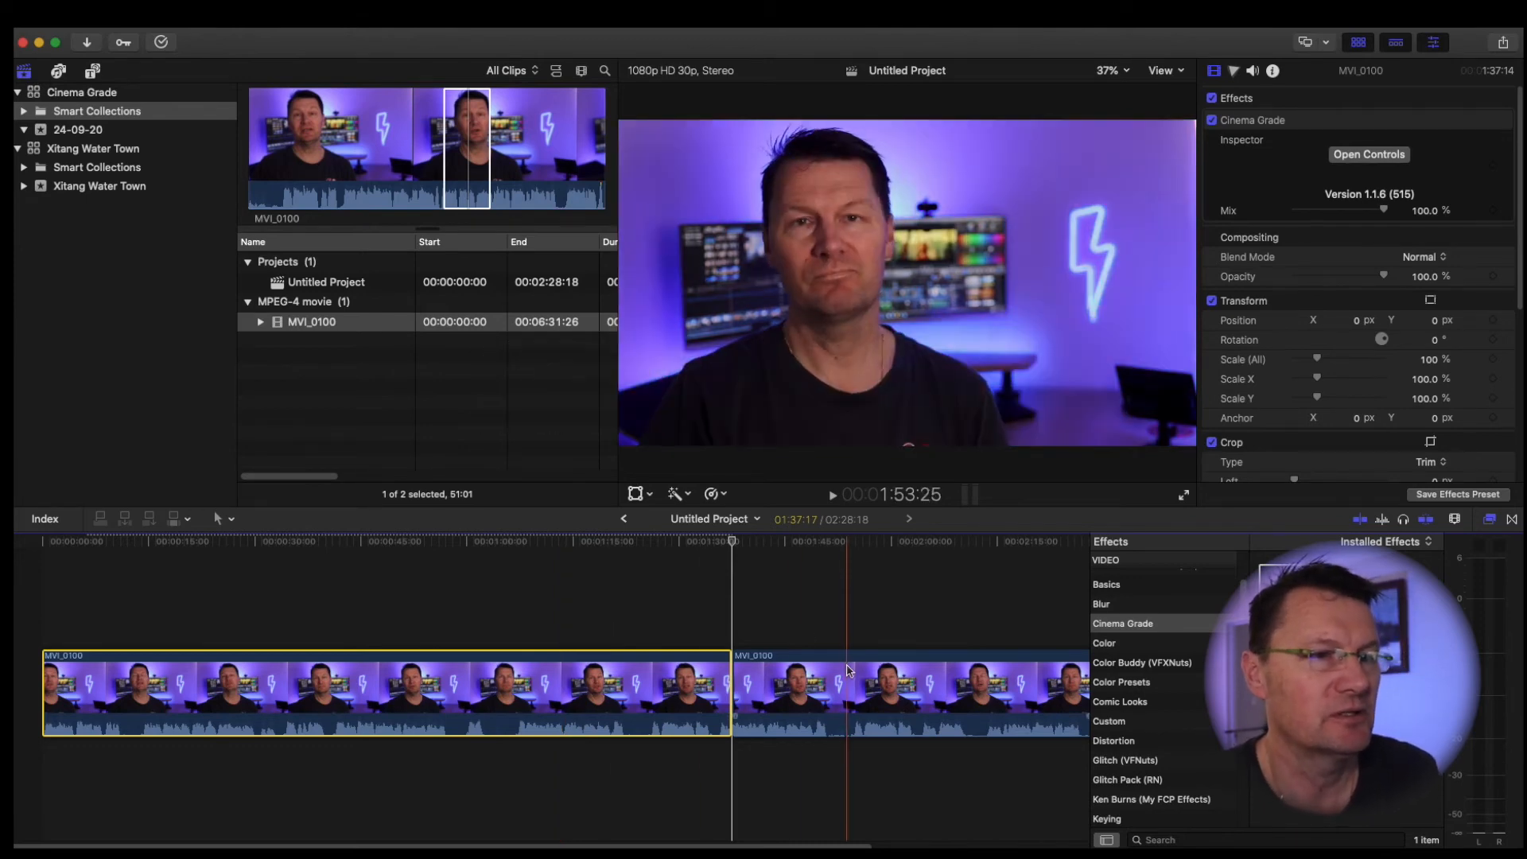
pyautogui.click(855, 686)
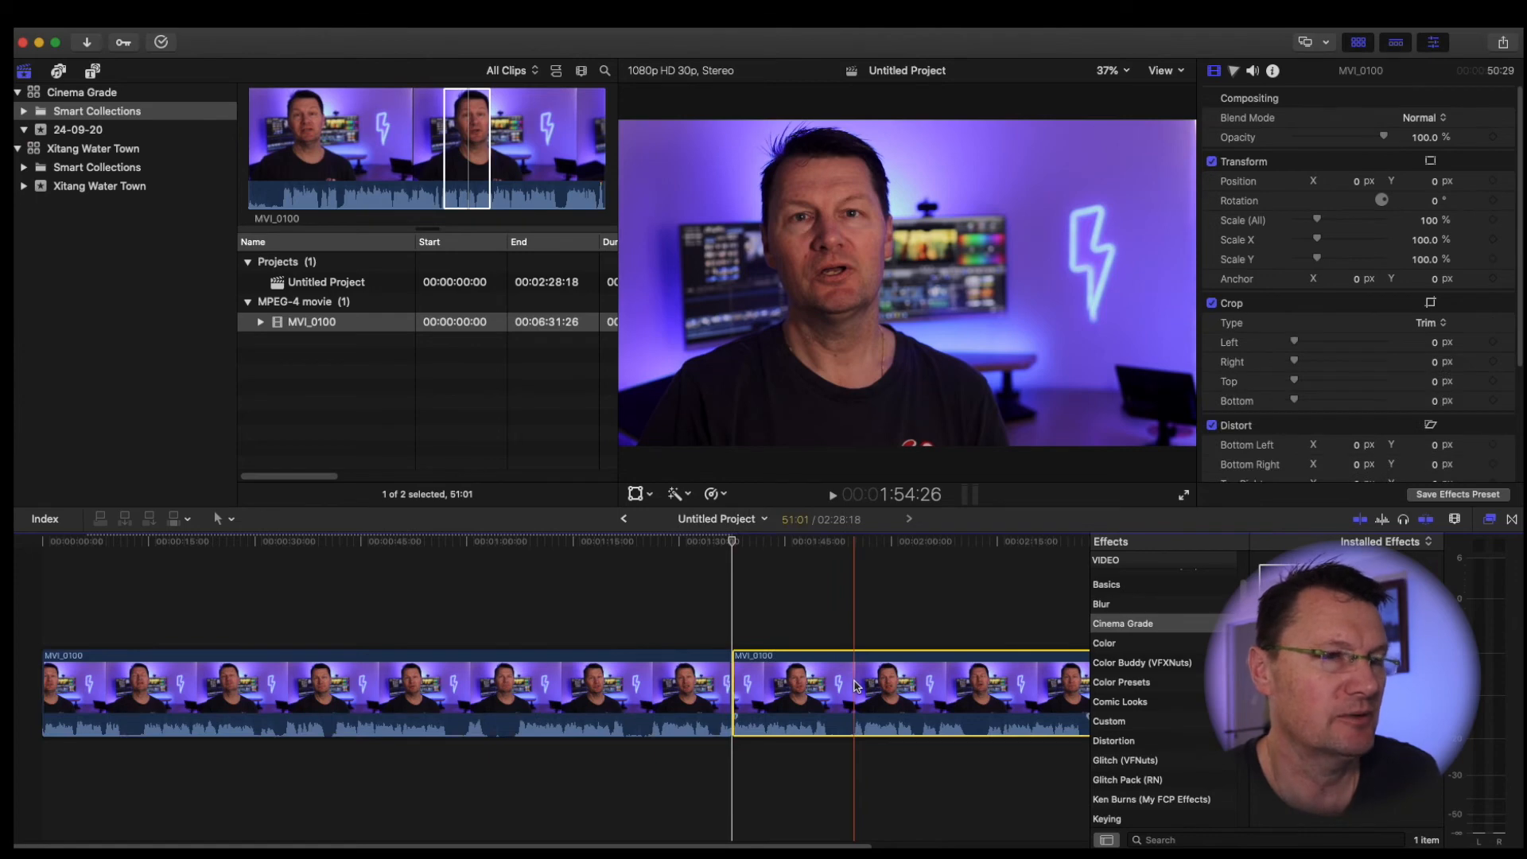
pyautogui.press('super+shift+v')
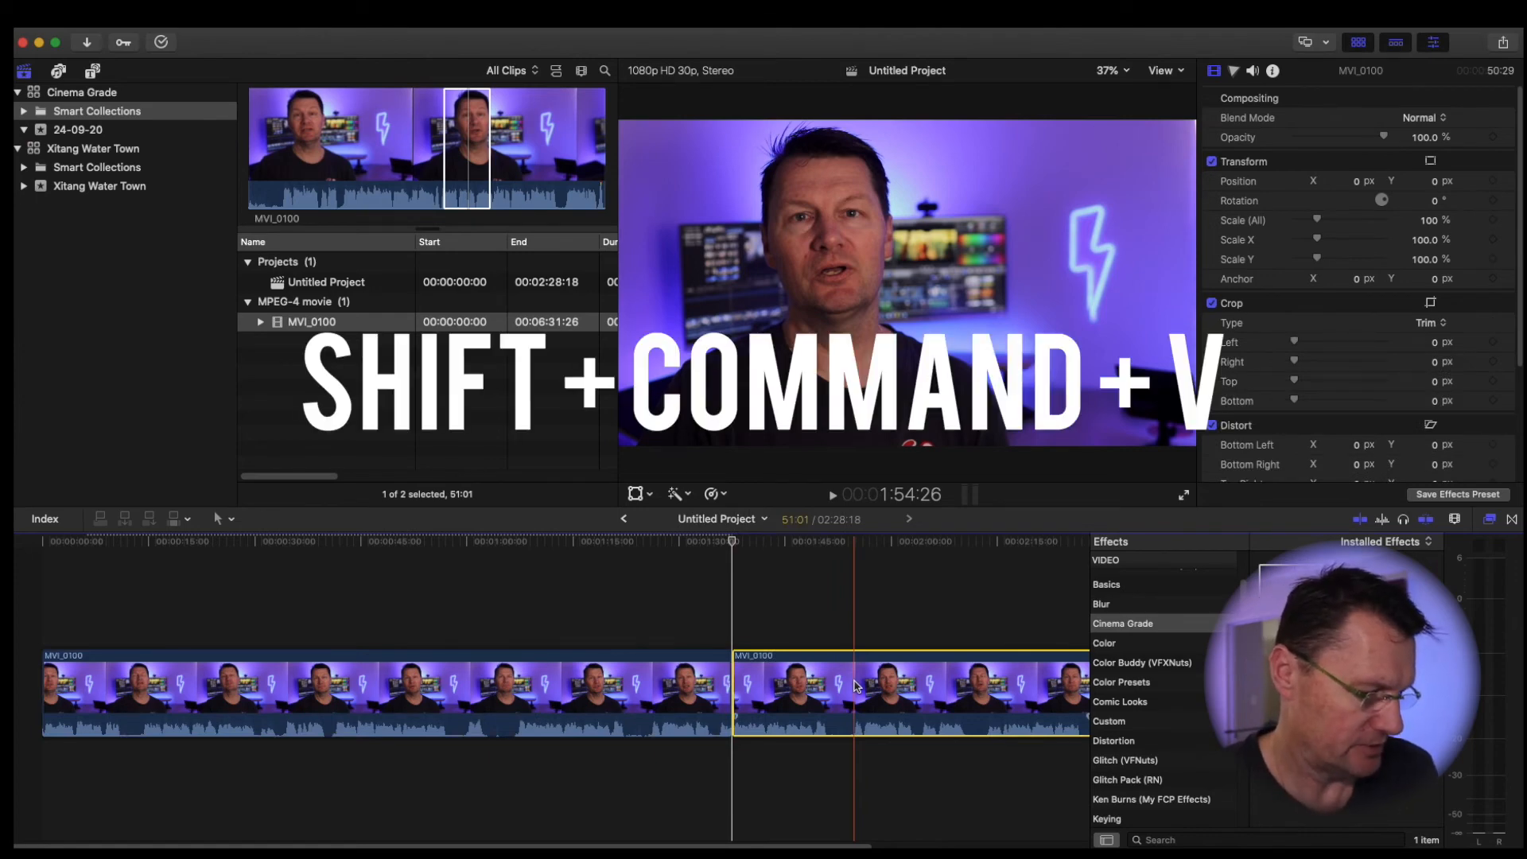
pyautogui.press('super+shift+v')
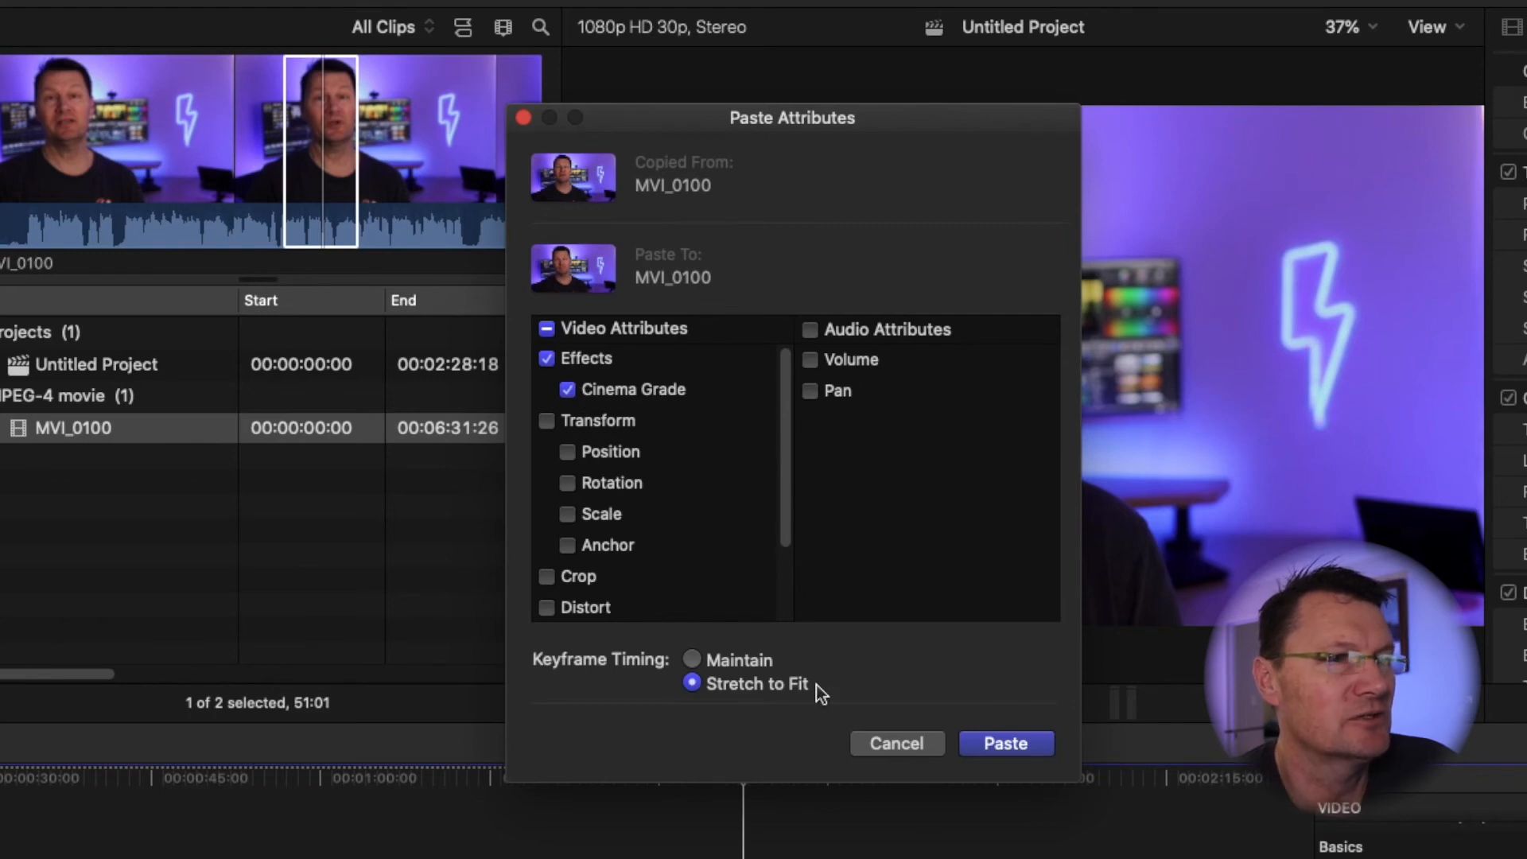
pyautogui.click(1005, 742)
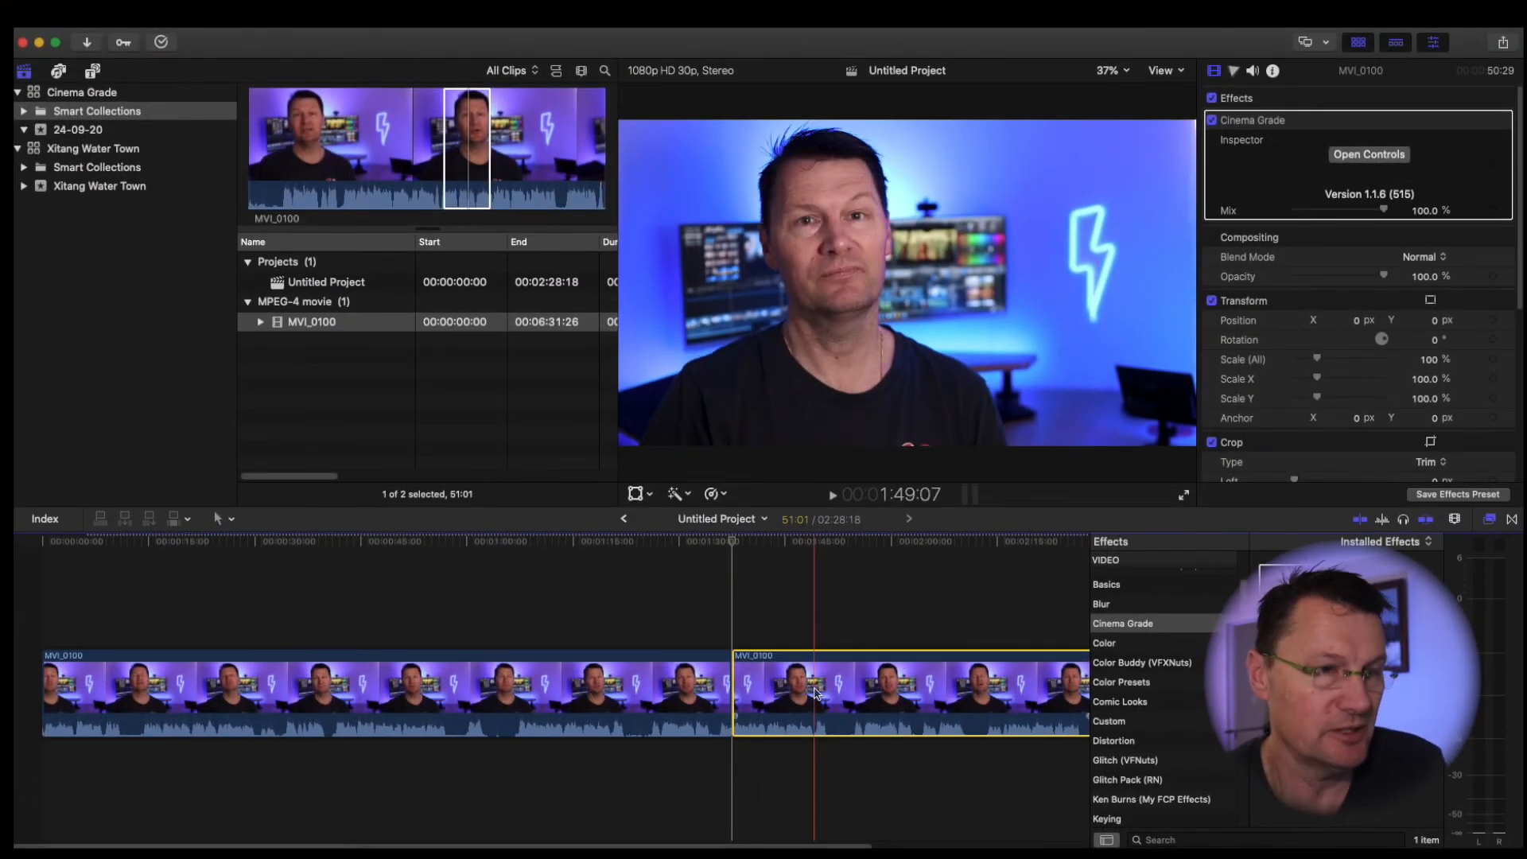
# - Delete the second timeline clip, append a different section of MVI_0100 about 39 seconds long and select it
pyautogui.press('Delete')
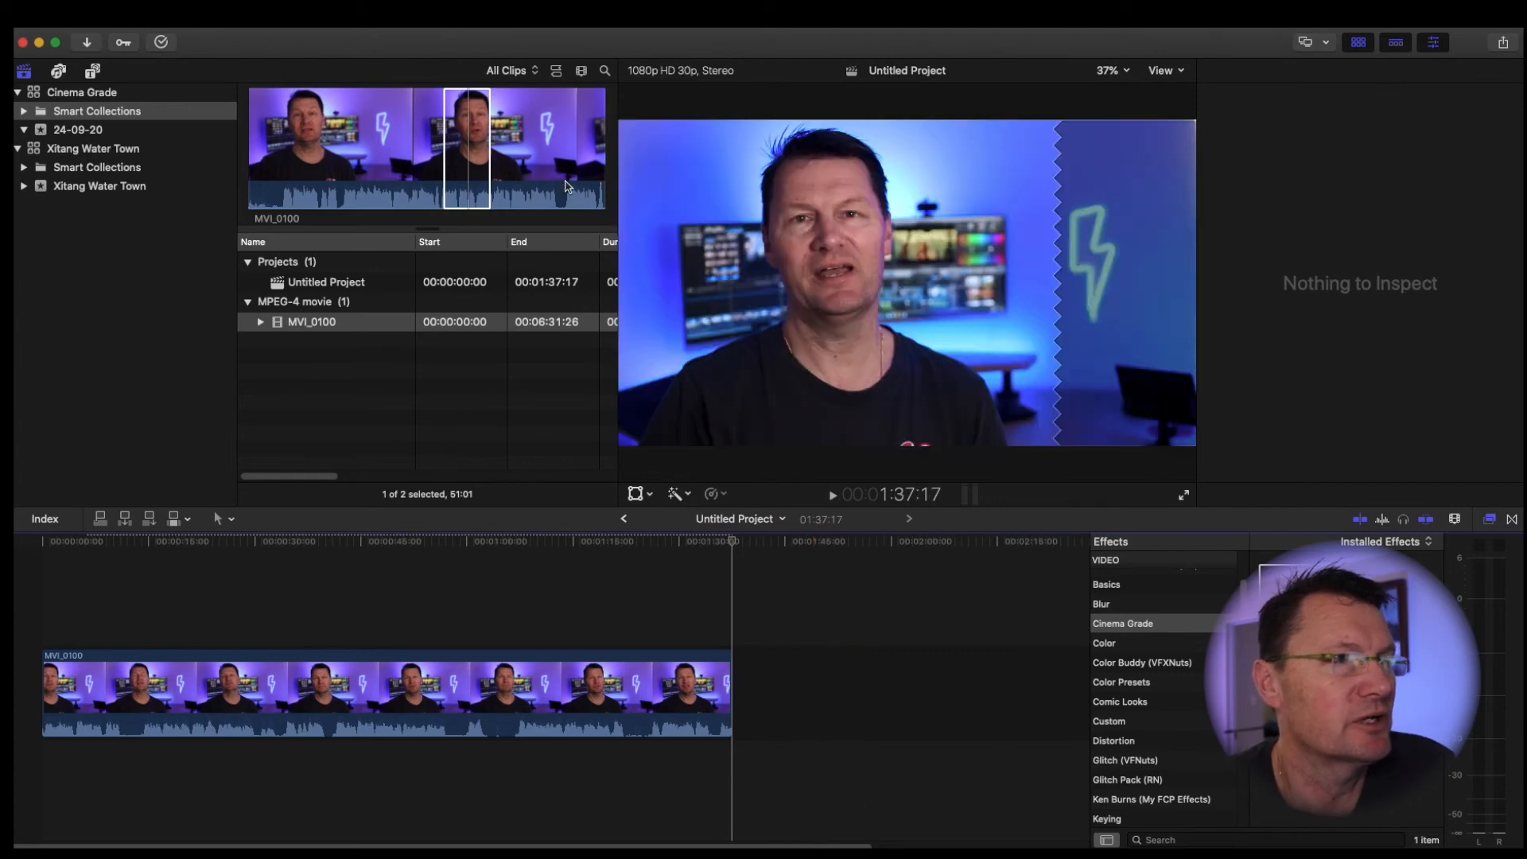
pyautogui.moveTo(544, 155); pyautogui.dragTo(792, 670)
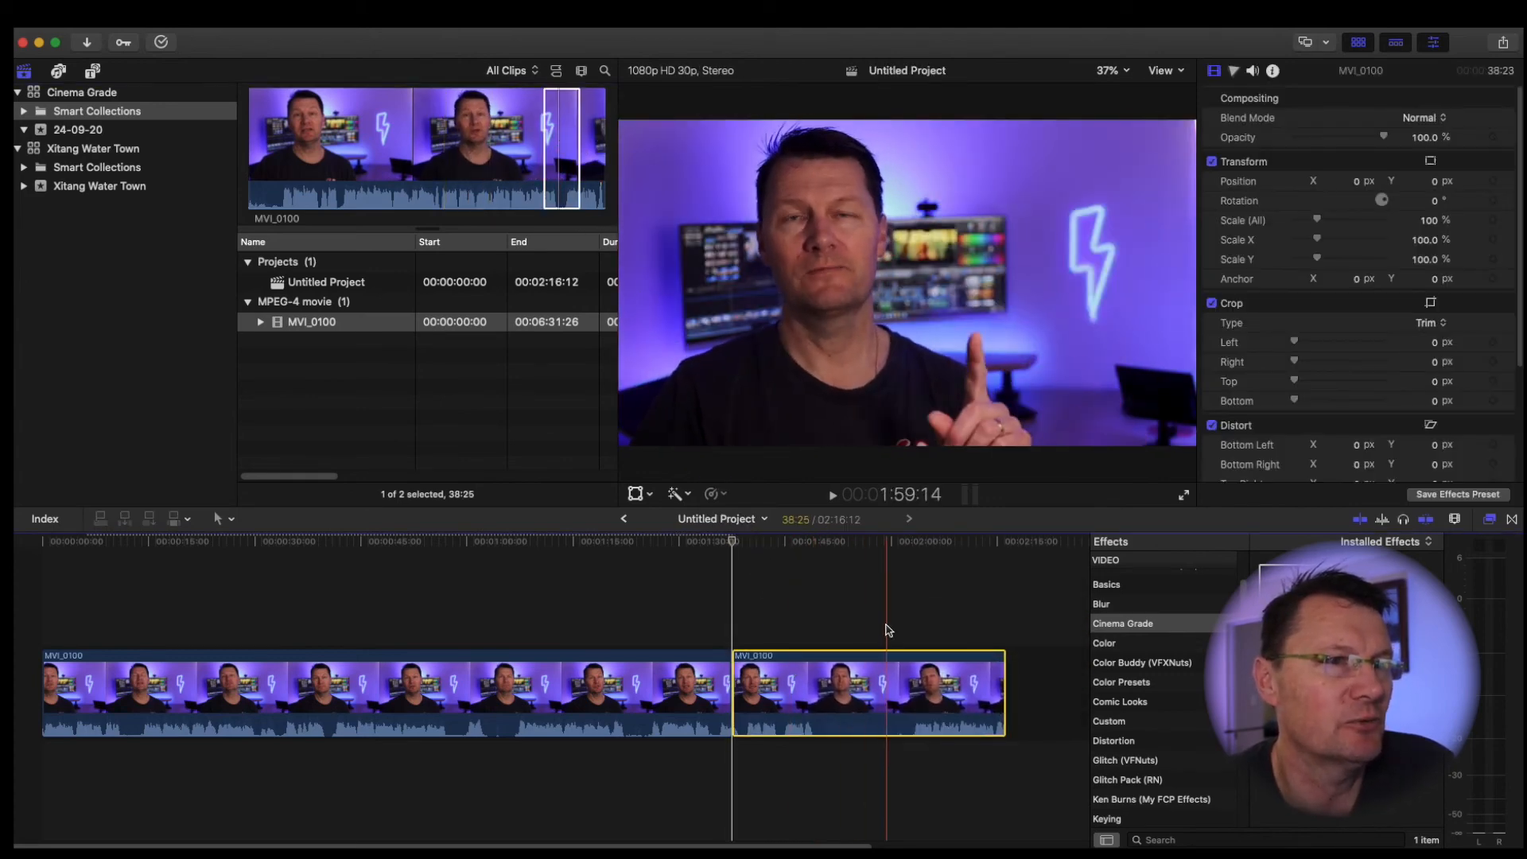
pyautogui.click(869, 696)
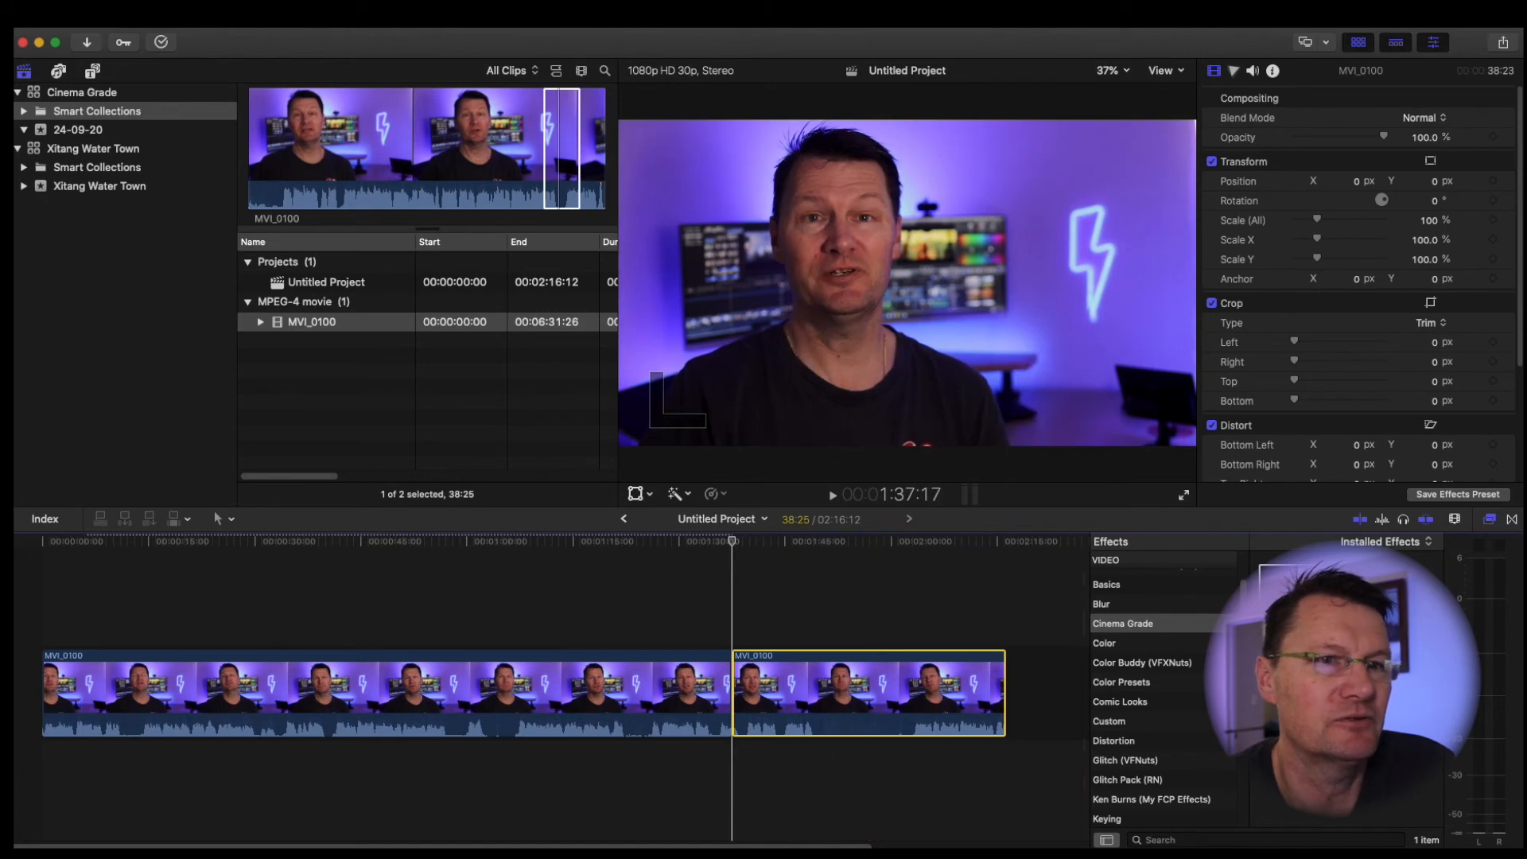
# - Apply the Cinema Grade effect to the second timeline clip, open its controls and reveal the Grade adjustments
pyautogui.moveTo(1303, 589); pyautogui.dragTo(863, 698)
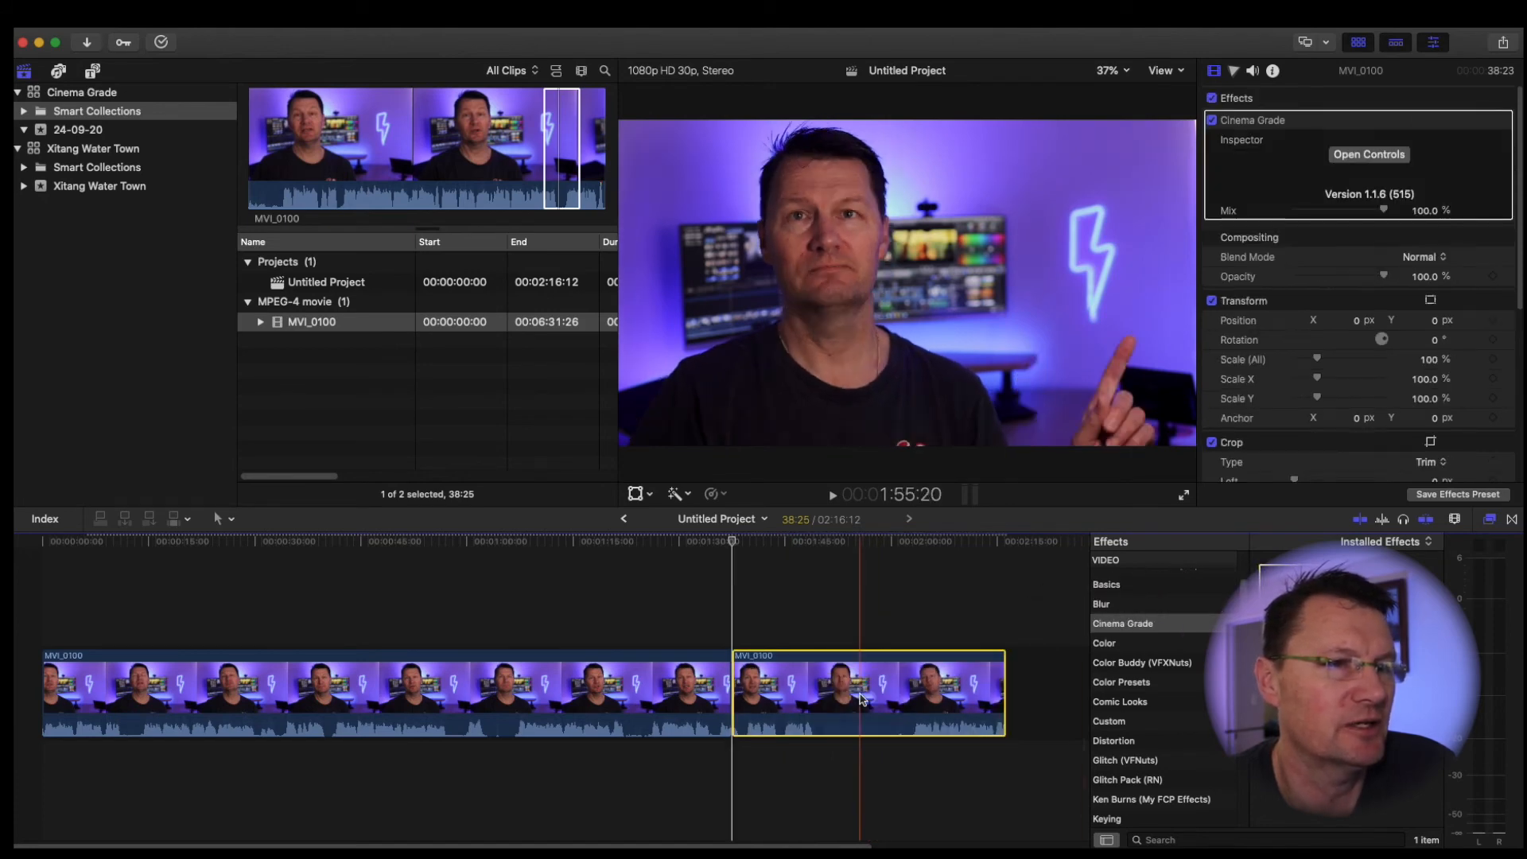
pyautogui.click(1370, 155)
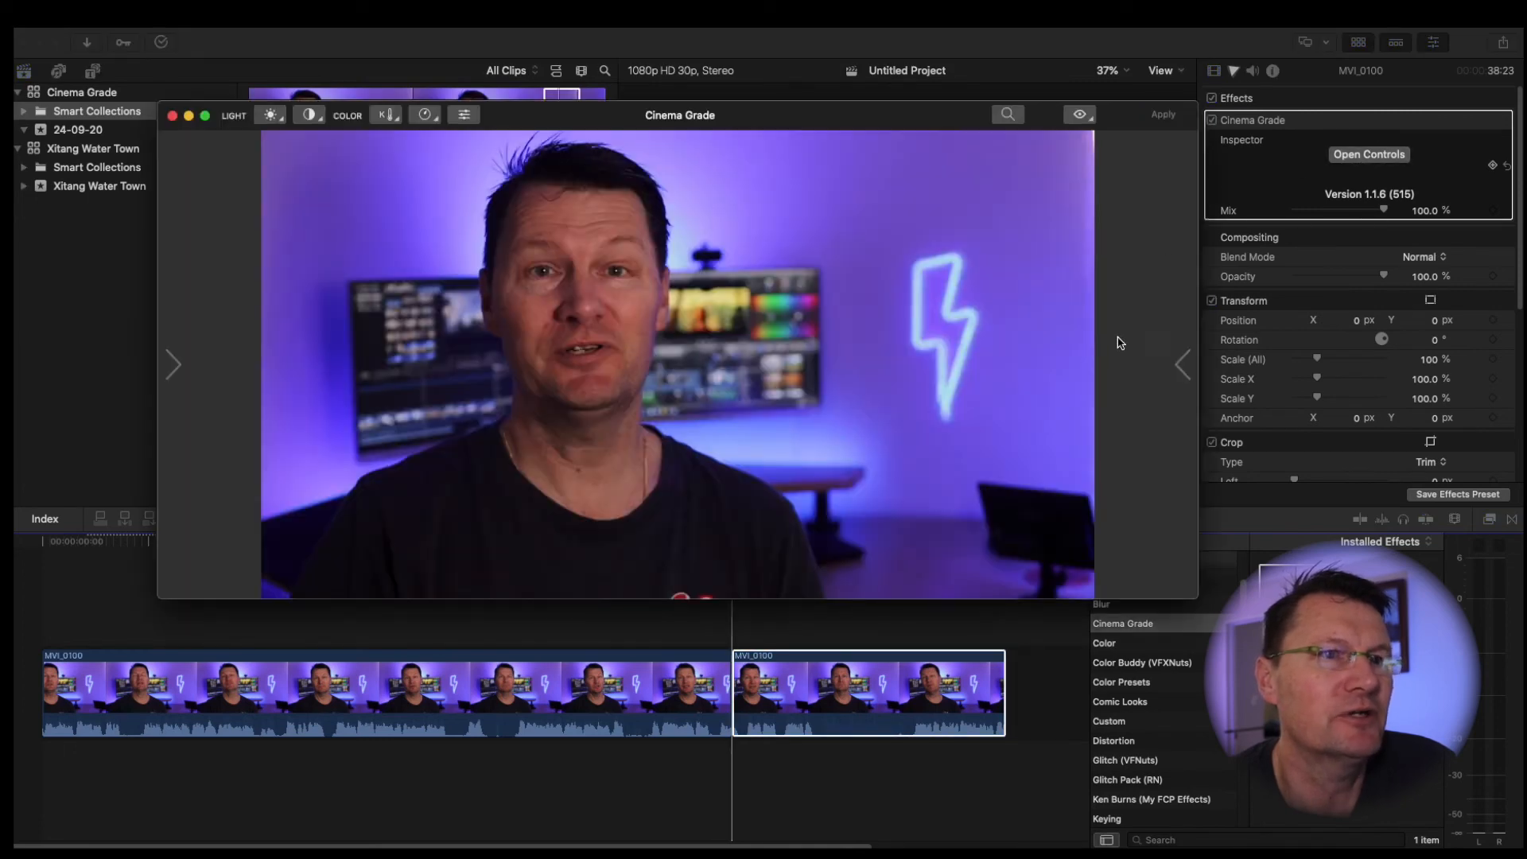
pyautogui.click(1183, 367)
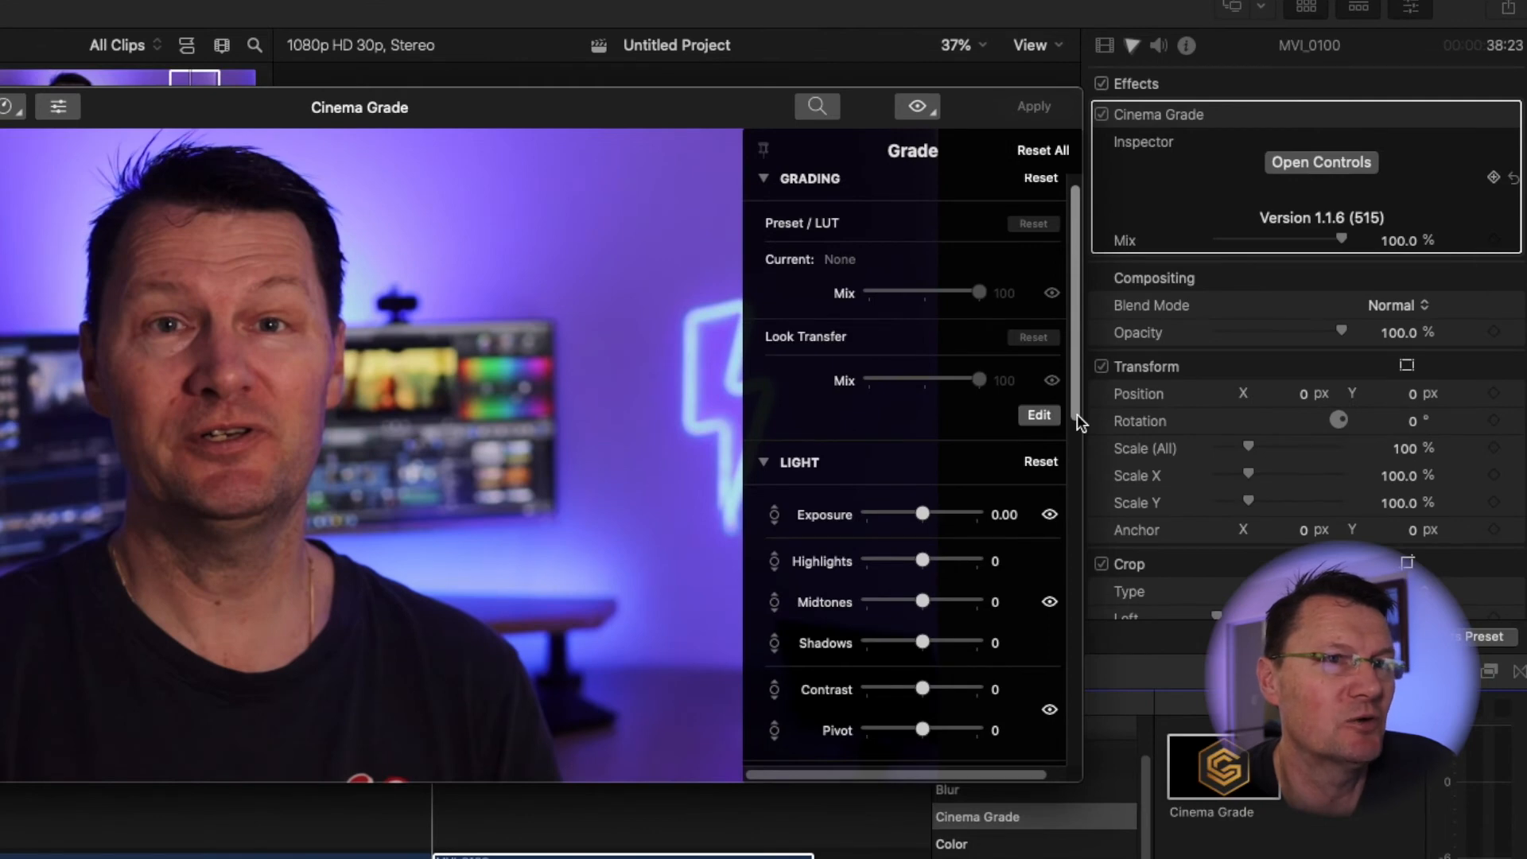
# - Raise the second clip's Exposure to 1.79 in the Light adjustments
pyautogui.moveTo(1078, 419)
pyautogui.mouseDown()
pyautogui.moveTo(1077, 437)
pyautogui.moveTo(1084, 407)
pyautogui.mouseUp()
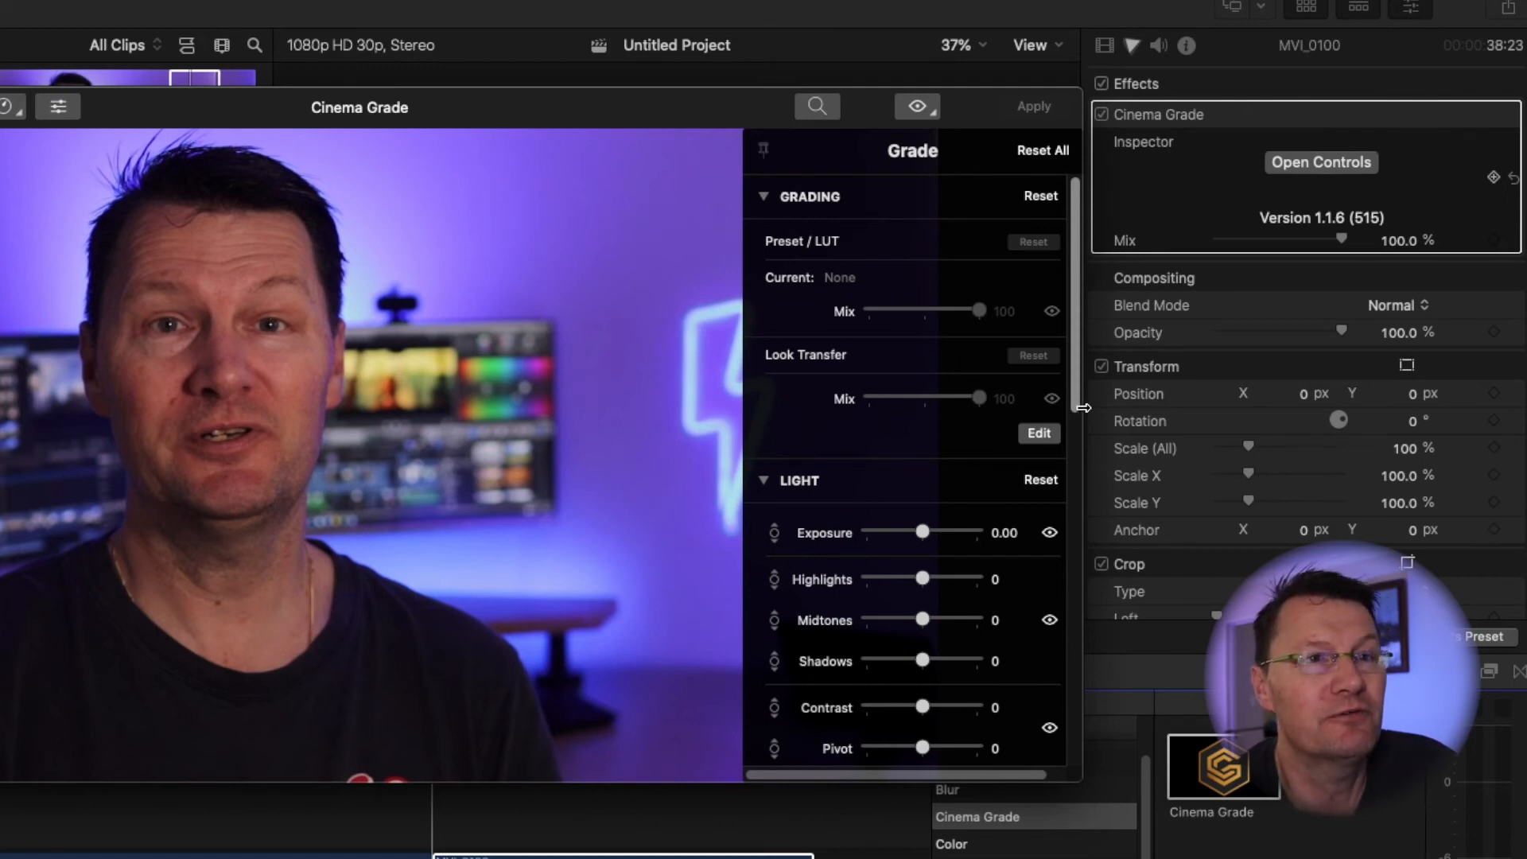
pyautogui.moveTo(1077, 371); pyautogui.dragTo(1082, 454)
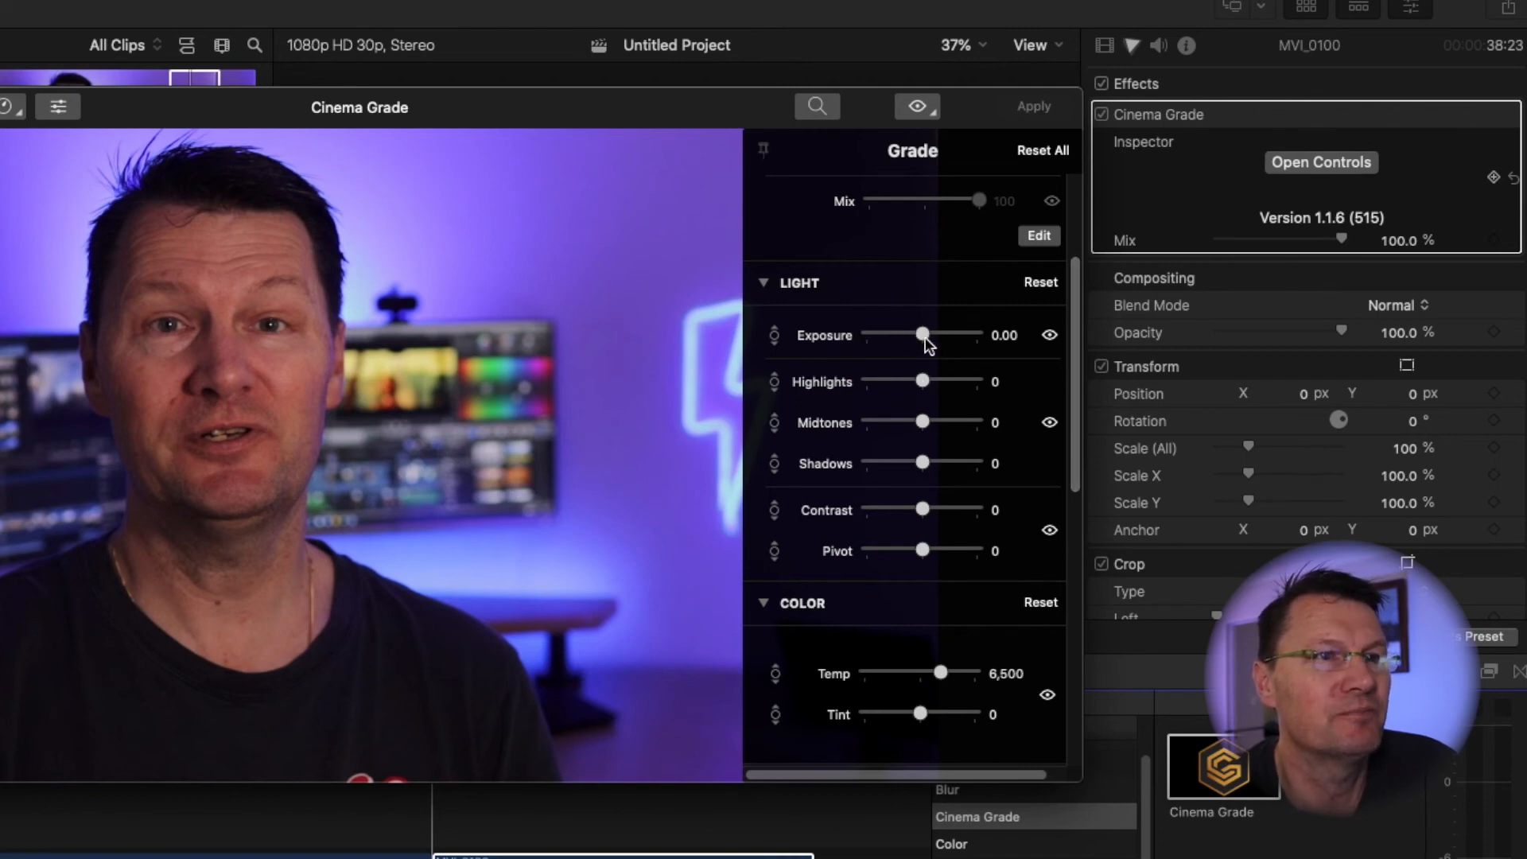
pyautogui.scroll(1, 1080, 355)
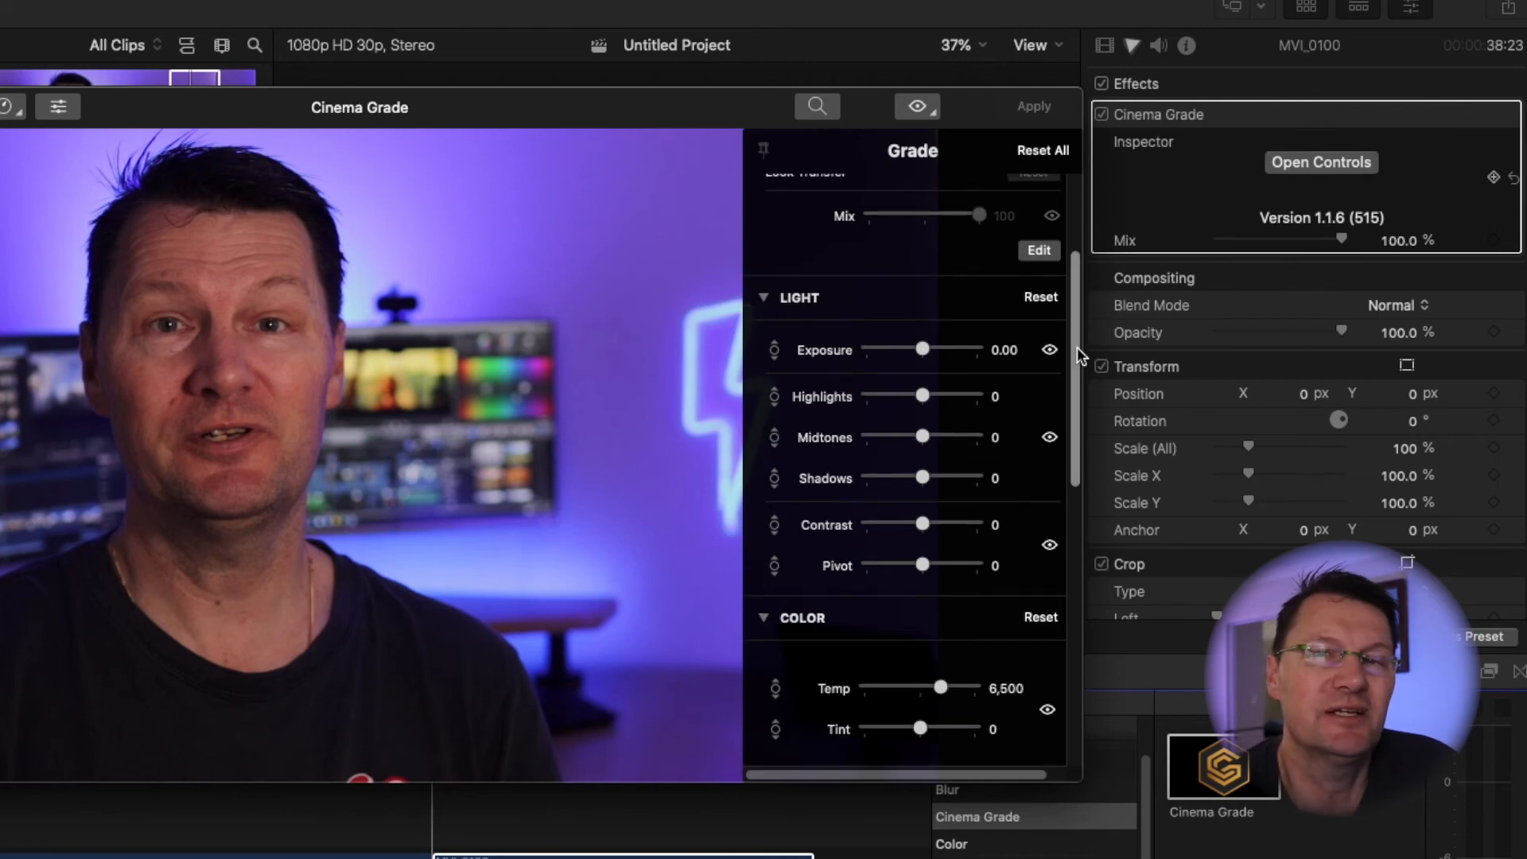
pyautogui.moveTo(1078, 354); pyautogui.dragTo(1075, 394)
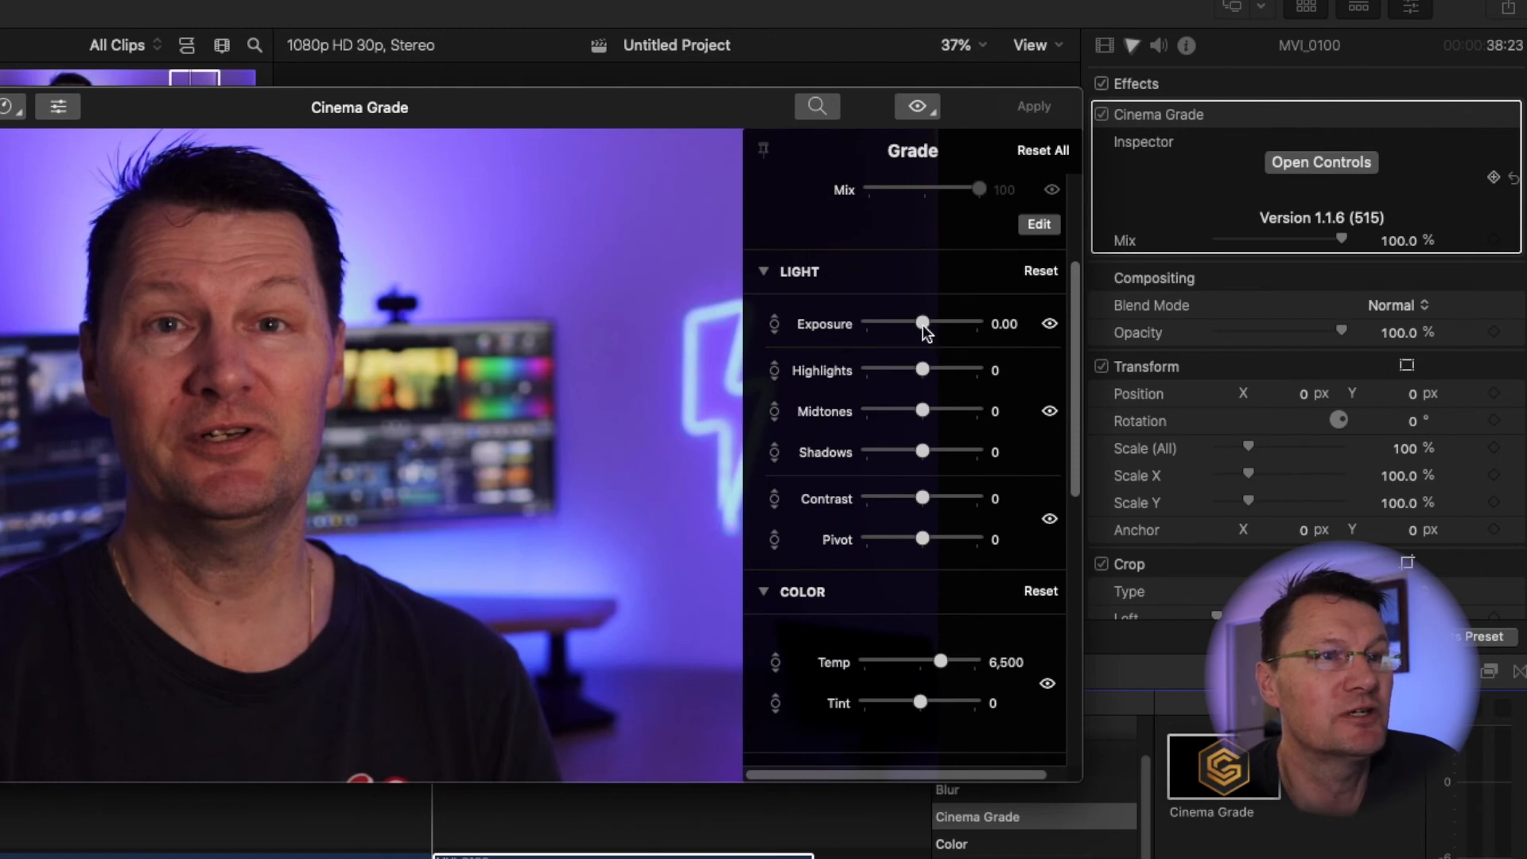
pyautogui.moveTo(922, 324)
pyautogui.mouseDown()
pyautogui.moveTo(890, 324)
pyautogui.moveTo(942, 328)
pyautogui.mouseUp()
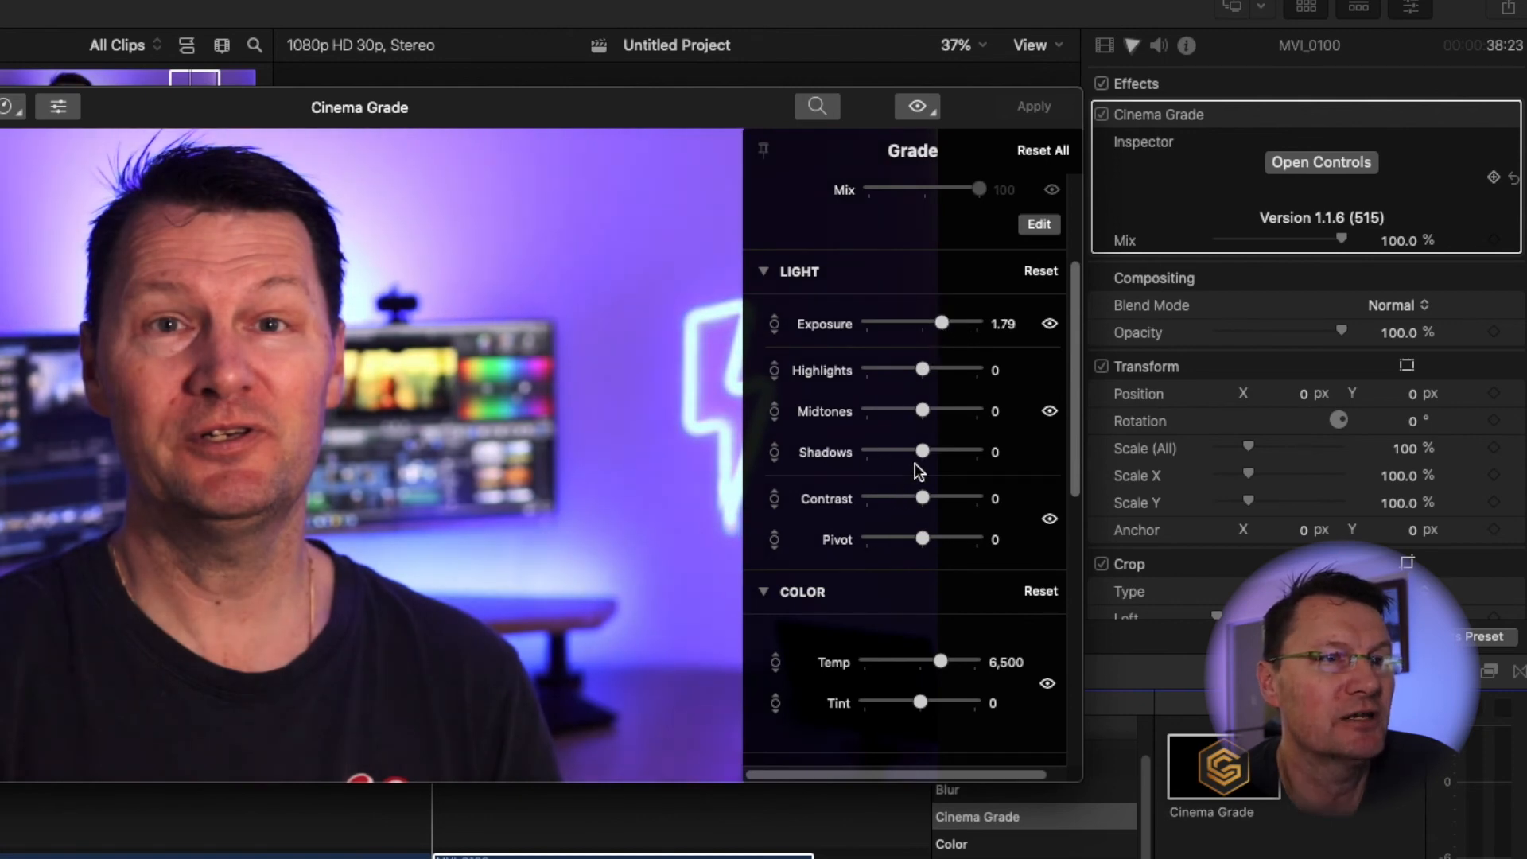
pyautogui.moveTo(923, 452); pyautogui.dragTo(916, 445)
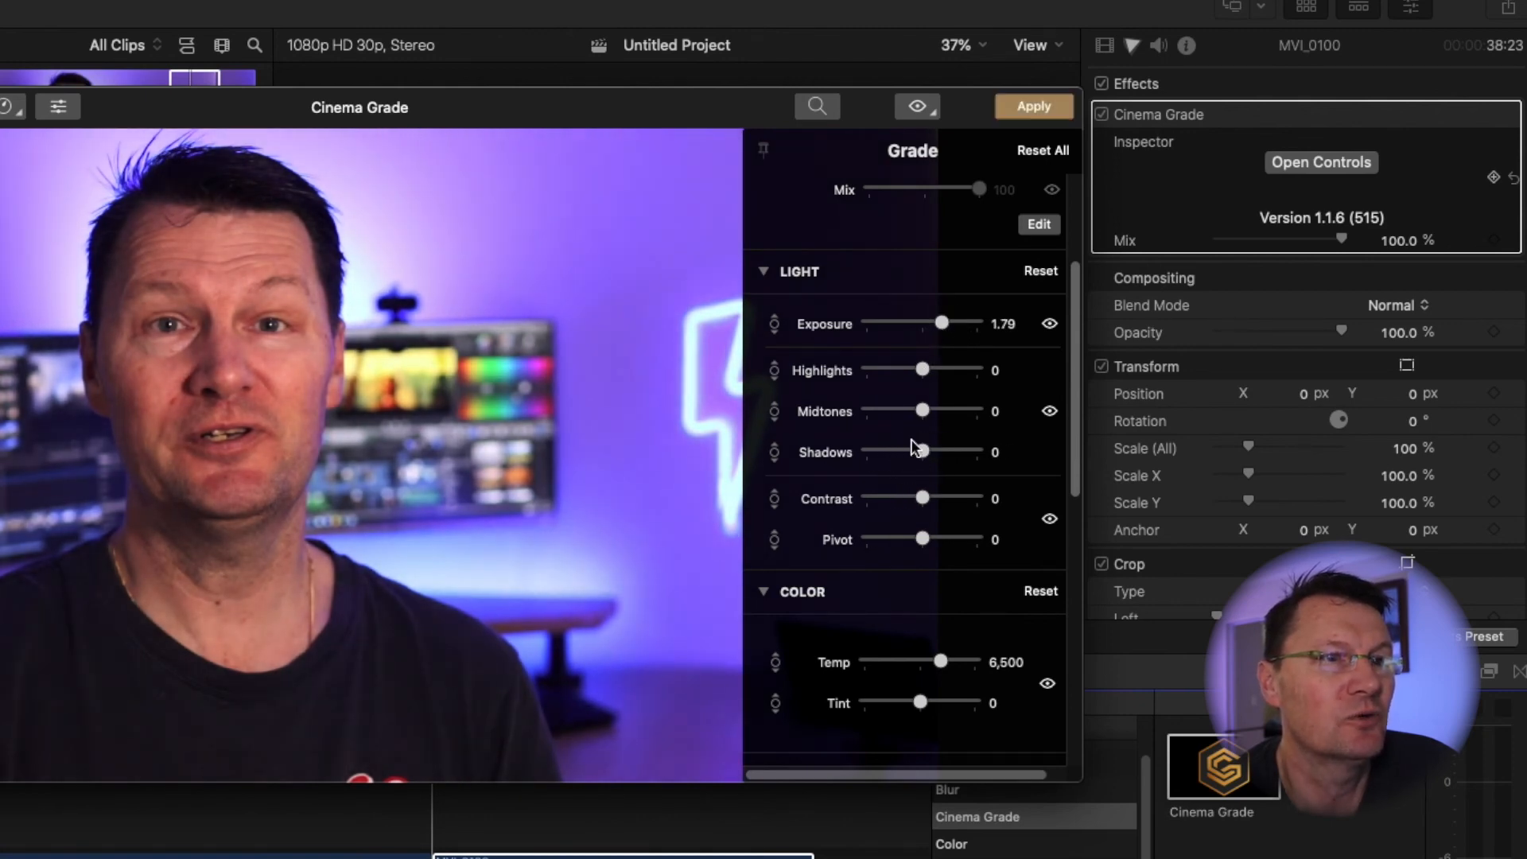
# - Look through the Light, Color, Saturation and Vectors adjustments of the second clip's grade
pyautogui.scroll(1, 880, 442)
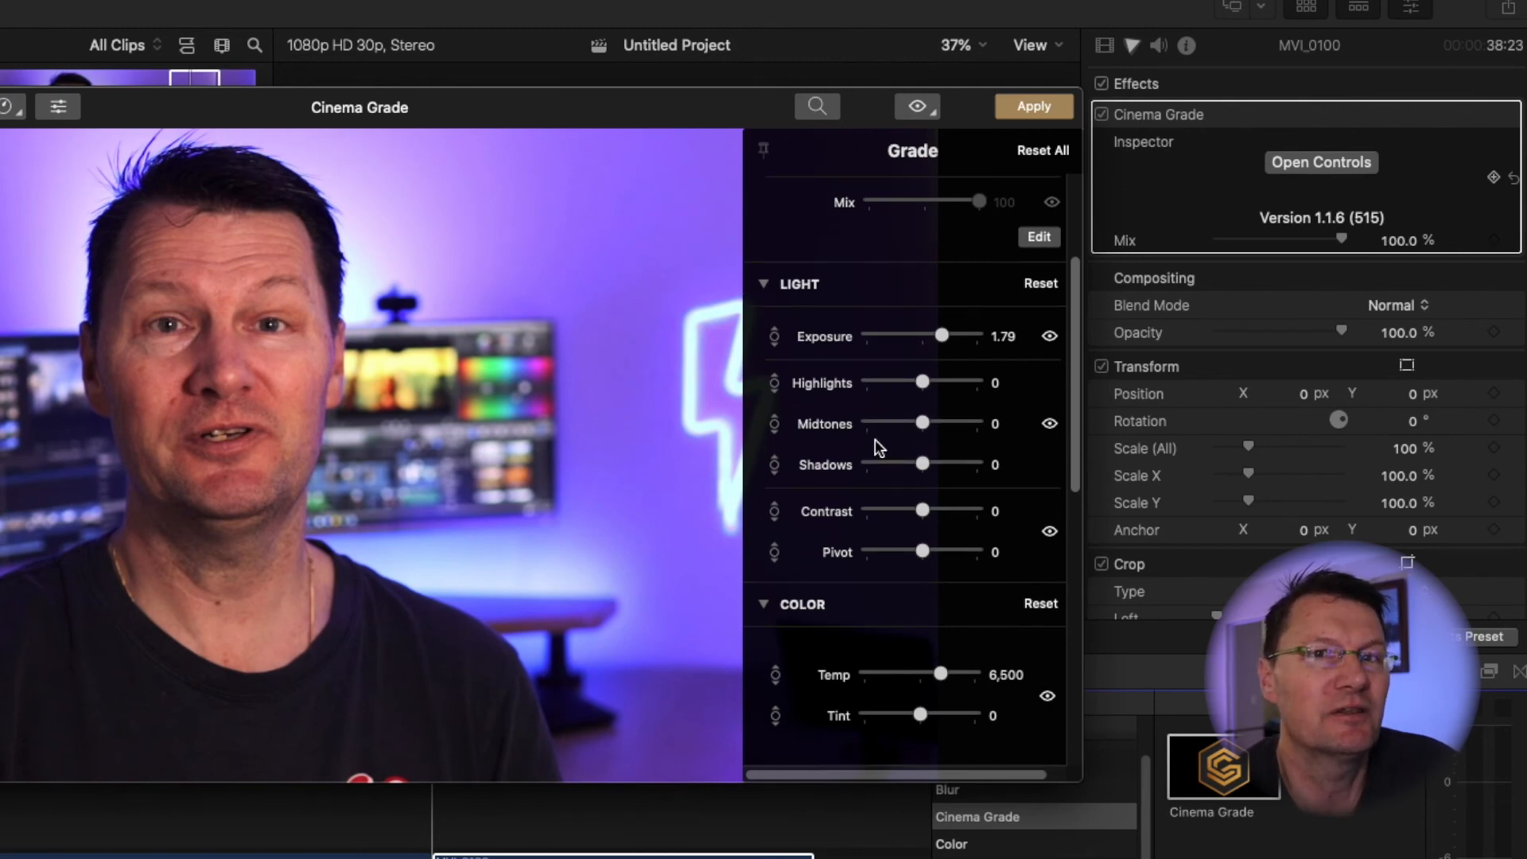
pyautogui.scroll(-1, 874, 439)
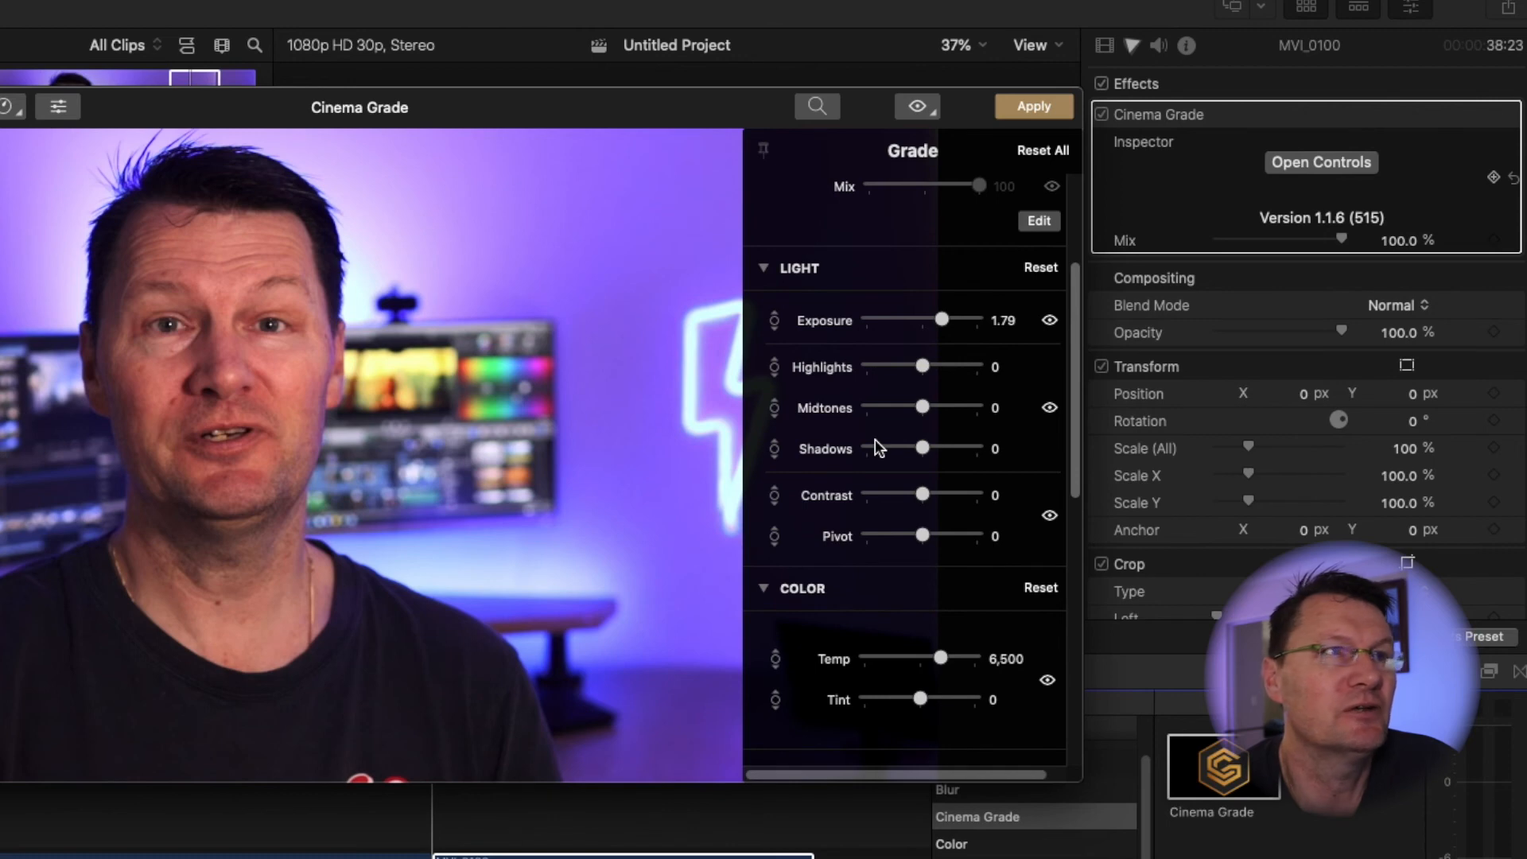
pyautogui.scroll(-10, 889, 445)
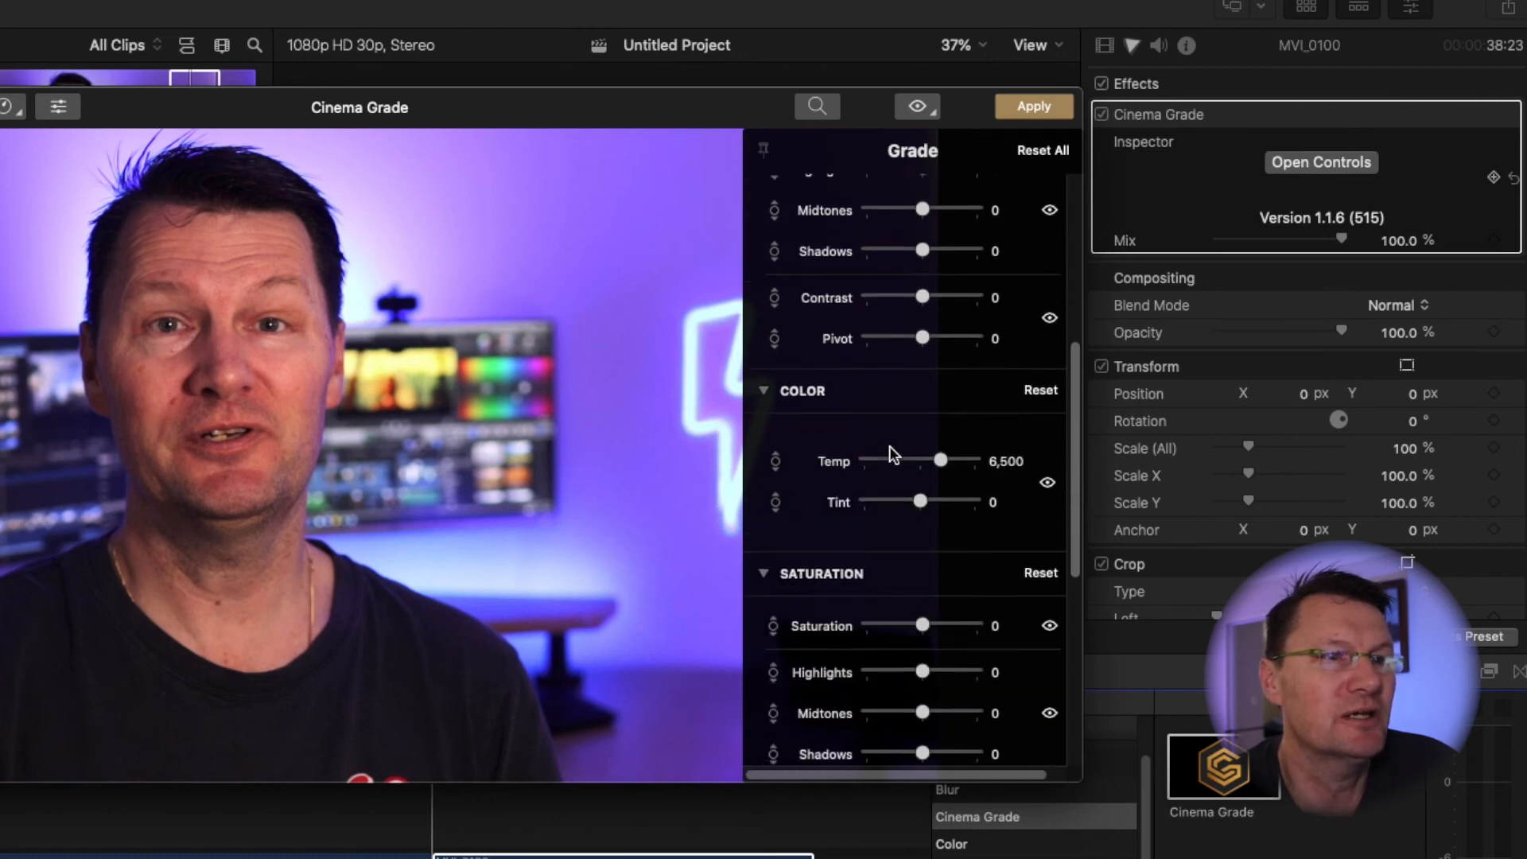
pyautogui.scroll(-8, 889, 446)
pyautogui.scroll(-3, 917, 471)
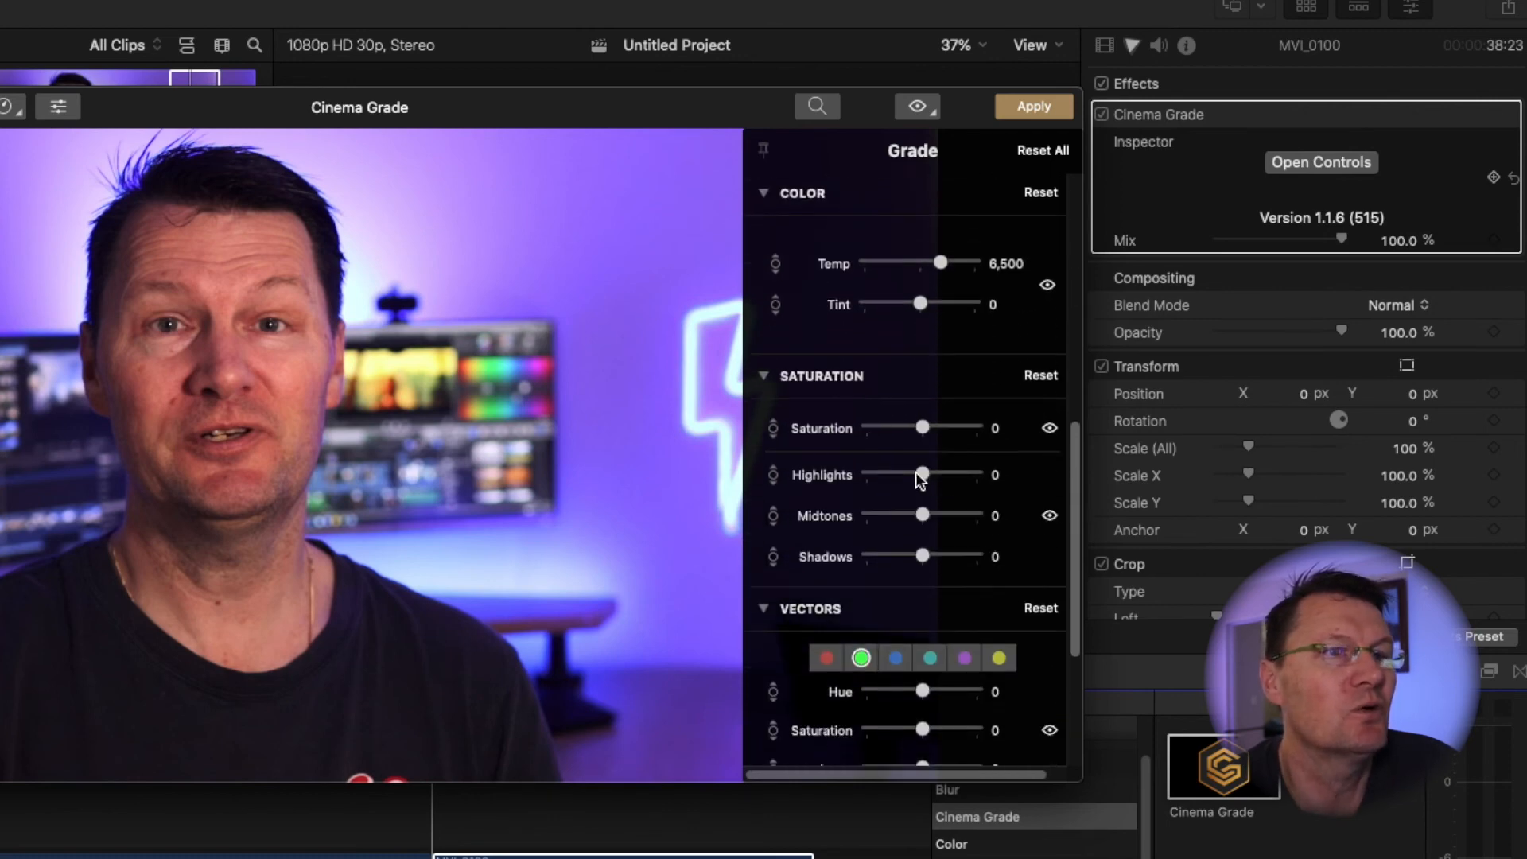